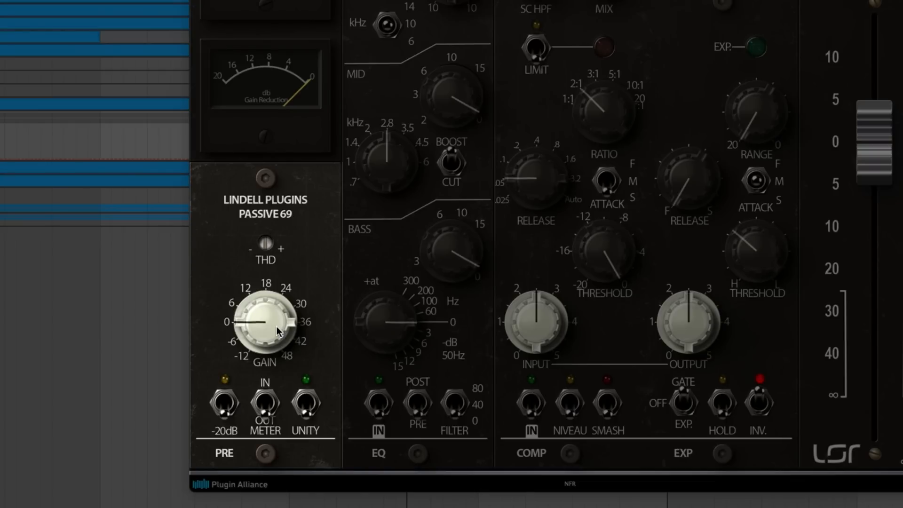
# Raise the preamp gain on the WOBBLES channel to about 6 dB
pyautogui.moveTo(275, 326); pyautogui.dragTo(278, 304)
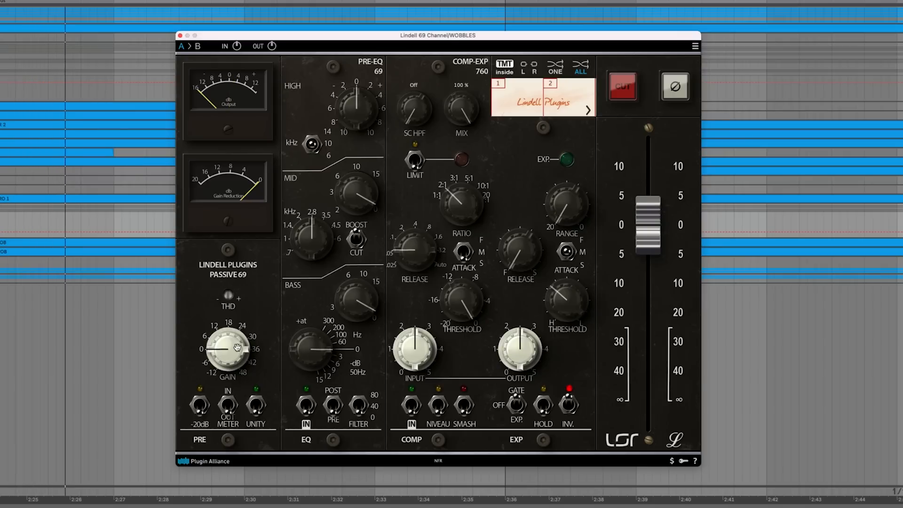
pyautogui.moveTo(238, 349)
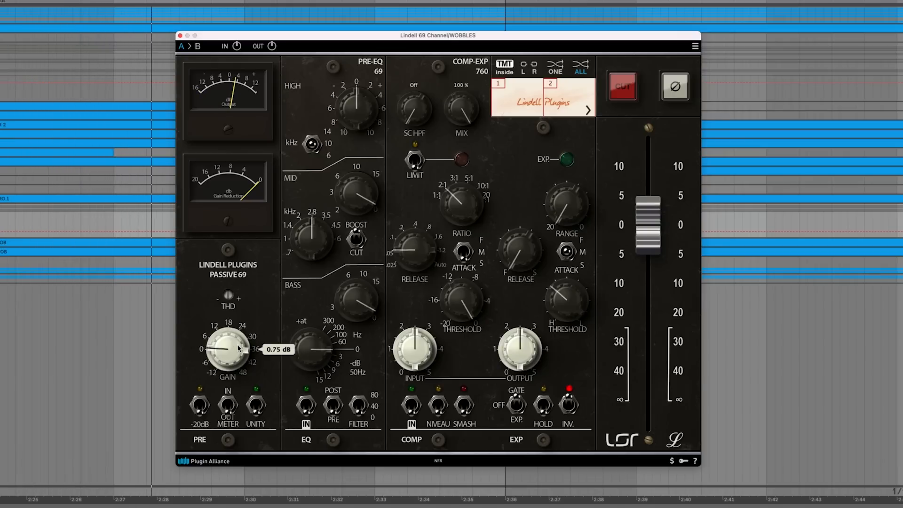
pyautogui.moveTo(238, 349); pyautogui.dragTo(241, 337)
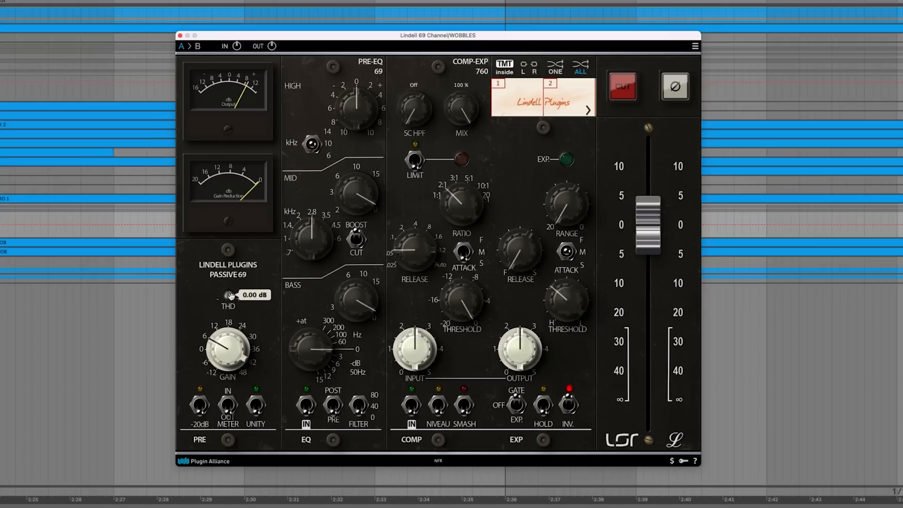
# Sweep the preamp's THD trim to −30 dB and then 30 dB, and bring it back to the centre
pyautogui.moveTo(230, 295); pyautogui.dragTo(231, 310)
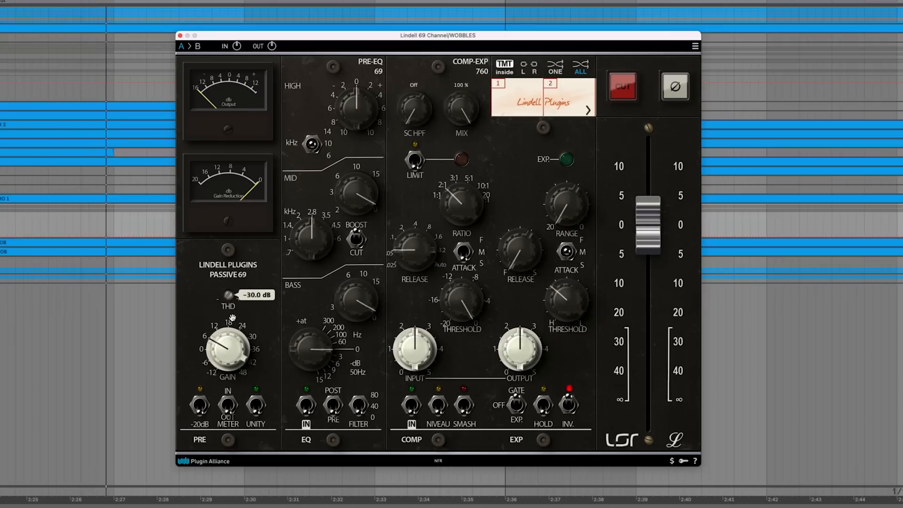
pyautogui.moveTo(231, 316); pyautogui.dragTo(229, 277)
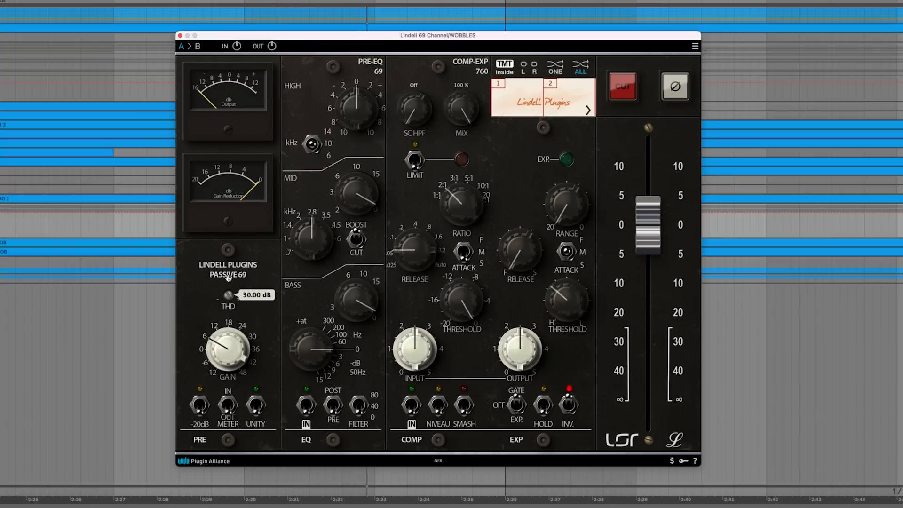
pyautogui.moveTo(228, 279); pyautogui.dragTo(230, 299)
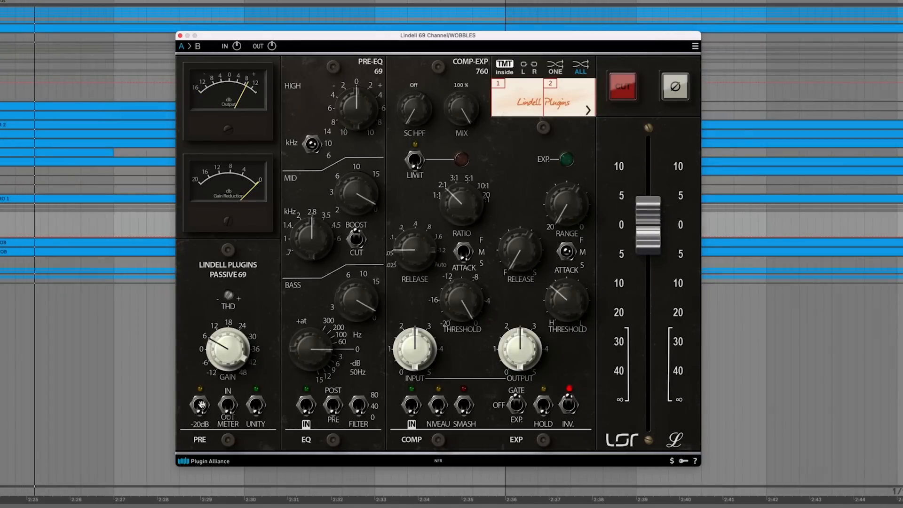
# Try the preamp's −20 dB pad and its input/output meter switch
pyautogui.click(200, 405)
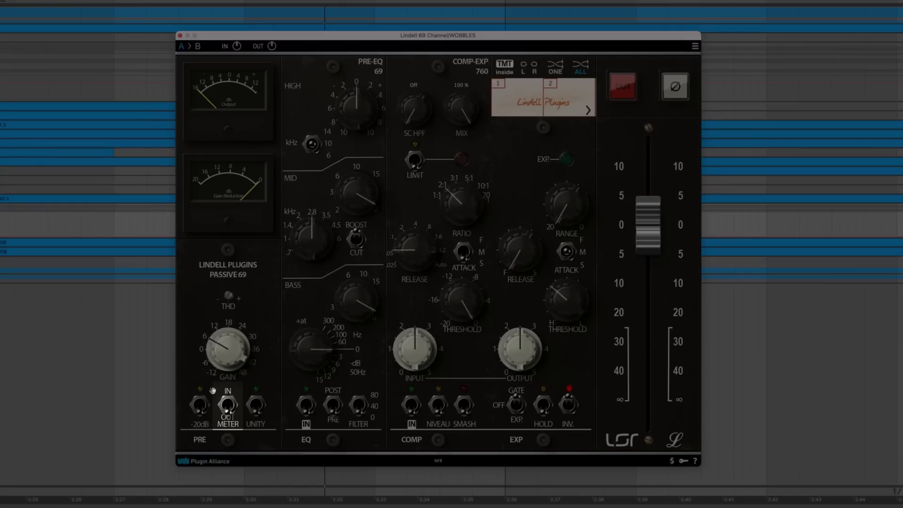
pyautogui.click(231, 406)
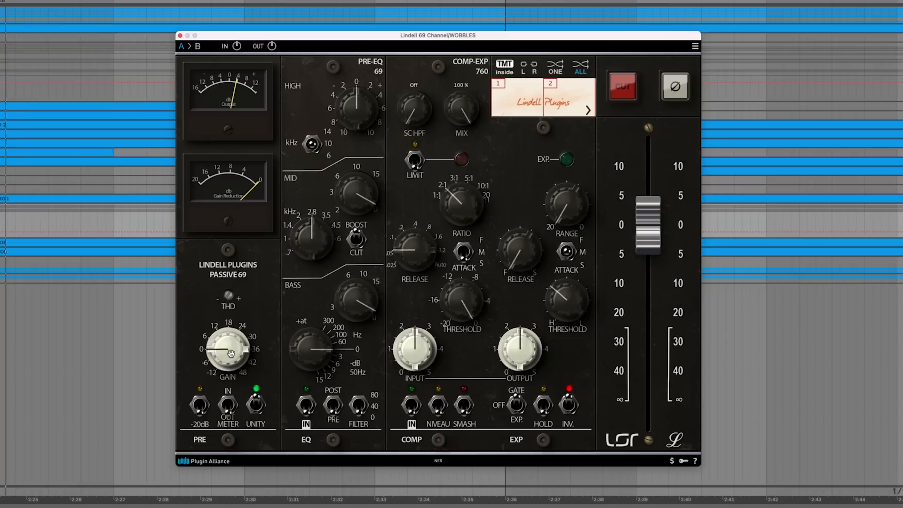
# Raise the preamp gain to 11.5 dB with Unity on, and switch the −20 dB pad
pyautogui.moveTo(234, 343)
pyautogui.moveTo(234, 342); pyautogui.dragTo(233, 325)
pyautogui.moveTo(235, 308)
pyautogui.mouseDown()
pyautogui.moveTo(248, 266)
pyautogui.moveTo(251, 315)
pyautogui.mouseUp()
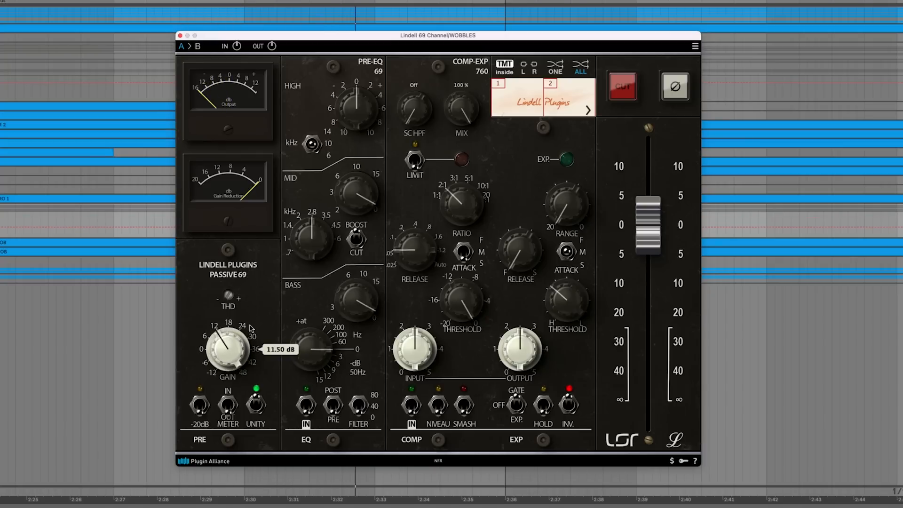
pyautogui.click(205, 404)
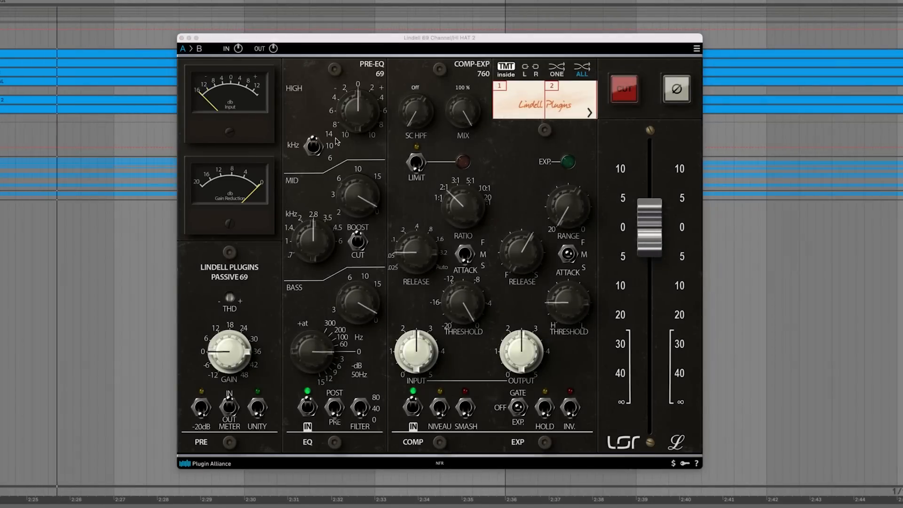
# Boost the hi-hat's high band by about 2 dB at 10 kHz, and compare it with the EQ bypassed
pyautogui.click(314, 146)
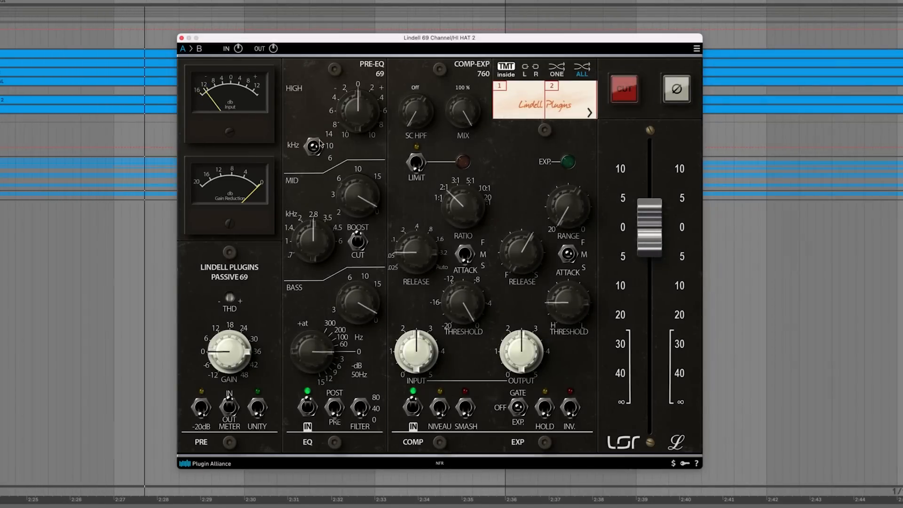
pyautogui.moveTo(354, 125)
pyautogui.moveTo(356, 117); pyautogui.dragTo(364, 80)
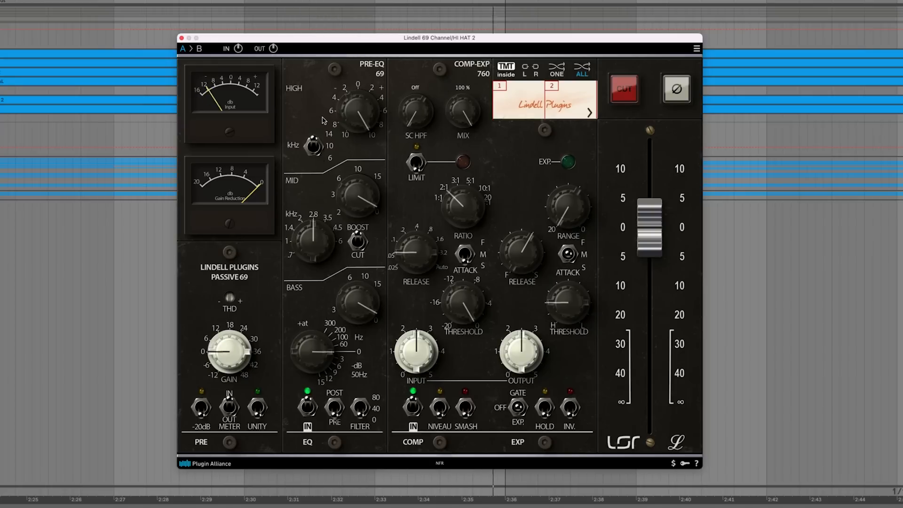
pyautogui.click(313, 147)
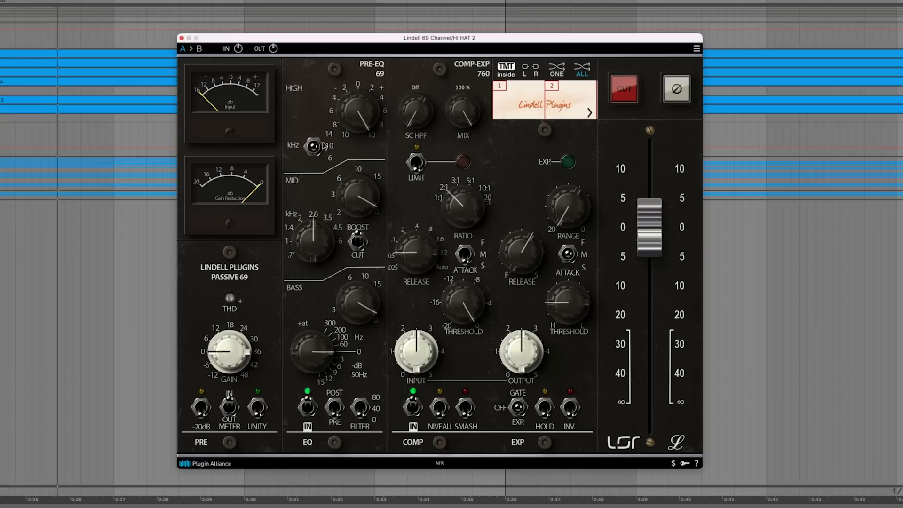
pyautogui.moveTo(355, 113); pyautogui.dragTo(354, 179)
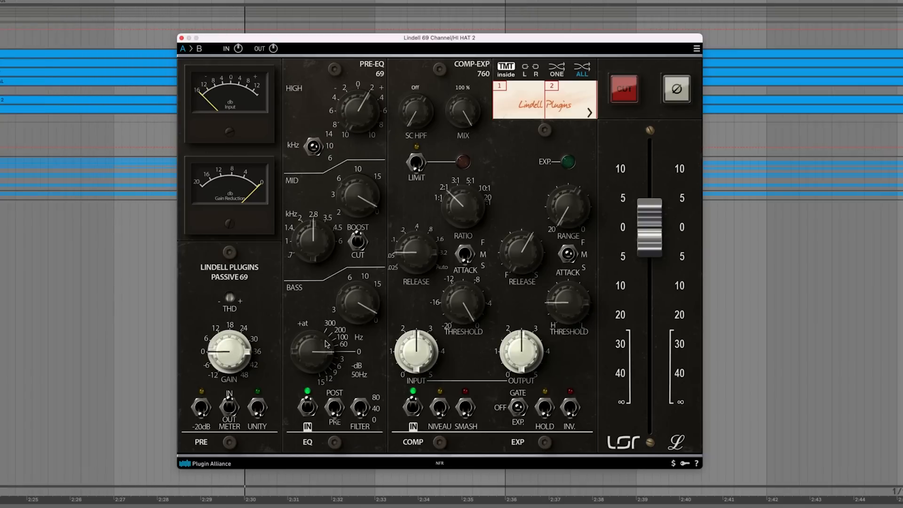
pyautogui.click(309, 408)
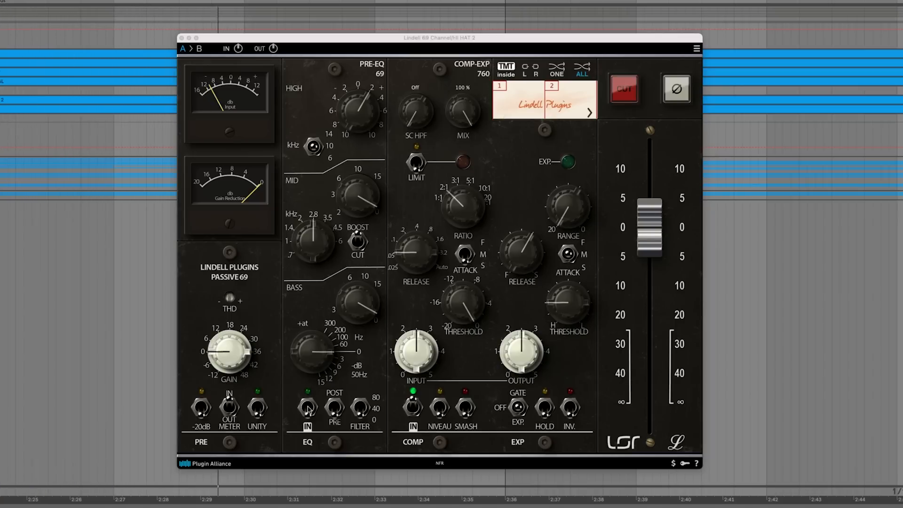
pyautogui.click(309, 407)
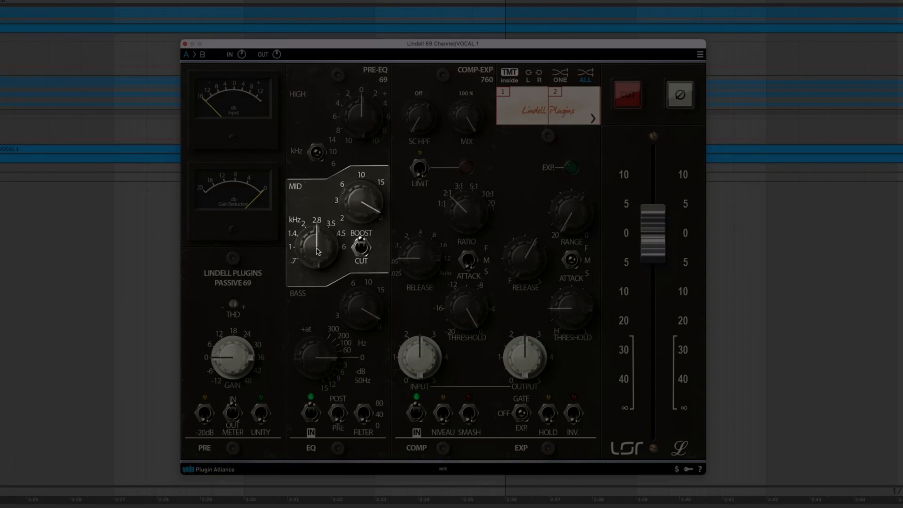
# Set the vocal's mid band to 2000 Hz with an amount of 4.18 dB, and sweep its frequency upward
pyautogui.moveTo(317, 251); pyautogui.dragTo(316, 288)
pyautogui.moveTo(324, 247); pyautogui.dragTo(325, 261)
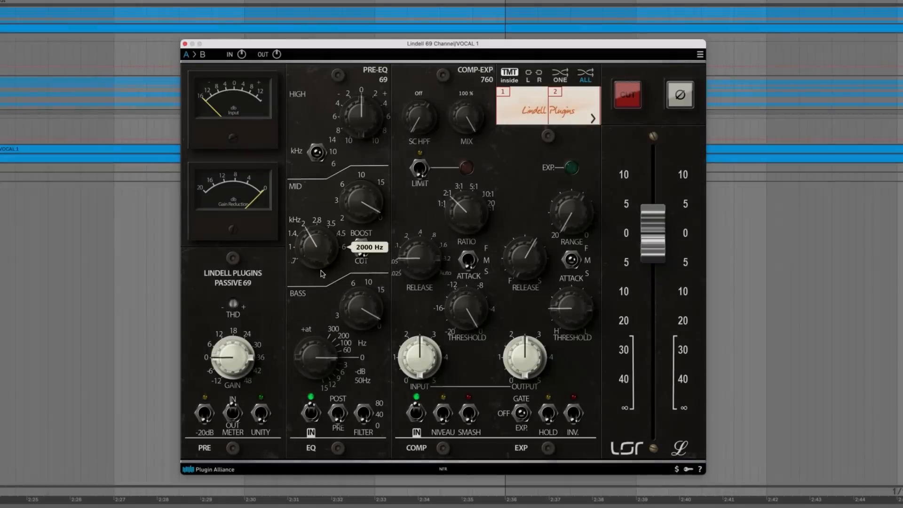
pyautogui.moveTo(359, 213); pyautogui.dragTo(367, 145)
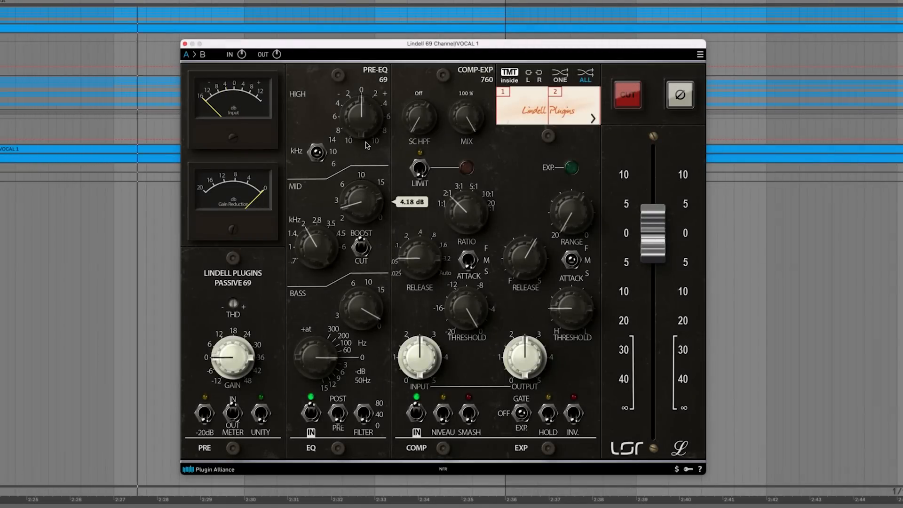
pyautogui.moveTo(319, 247); pyautogui.dragTo(328, 217)
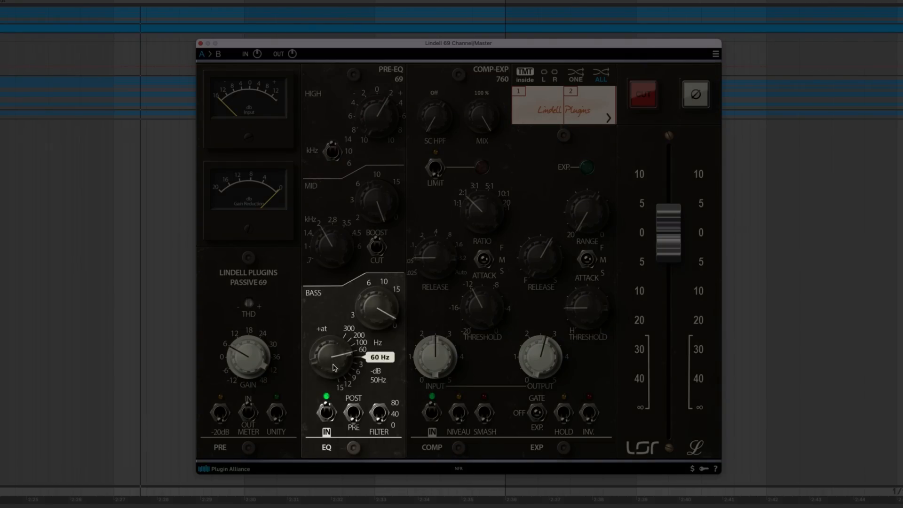
# Try the master's bass controls, set the bass selector to a −3 dB cut at 50 Hz, and toggle the EQ to compare
pyautogui.moveTo(334, 367); pyautogui.dragTo(338, 386)
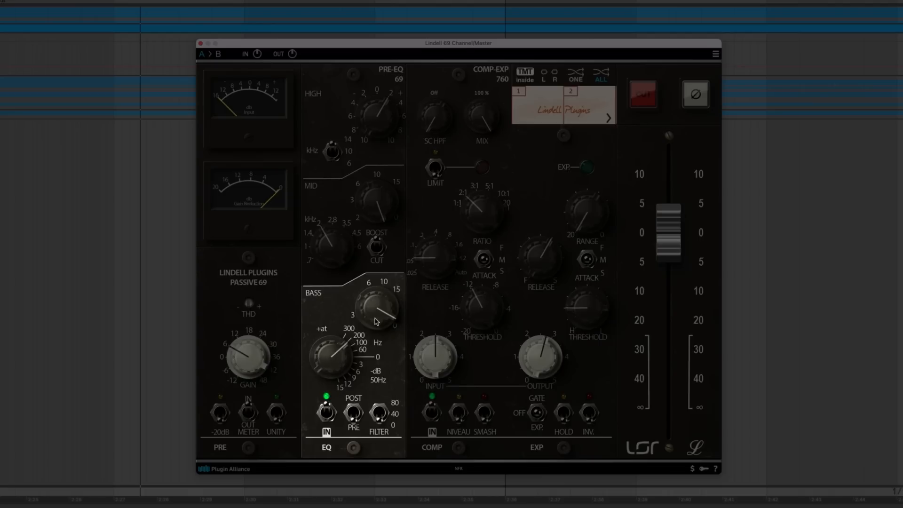
pyautogui.moveTo(376, 322); pyautogui.dragTo(376, 334)
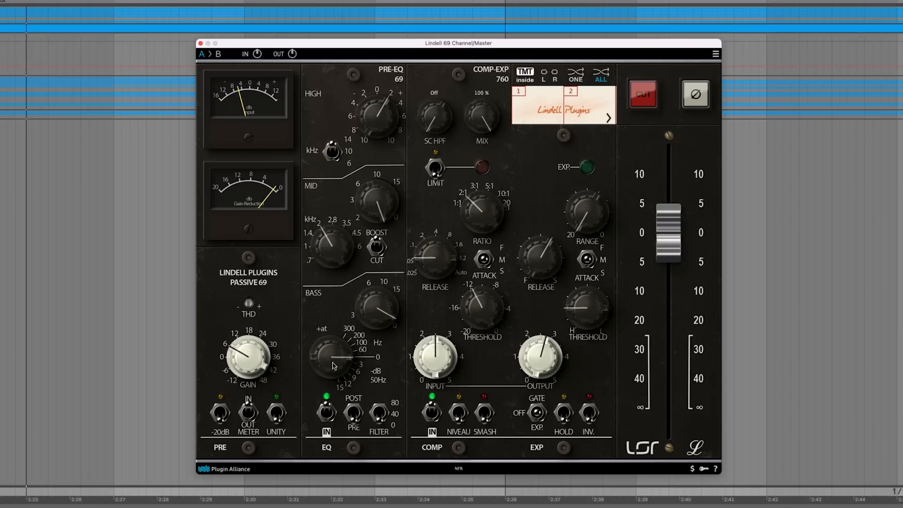
pyautogui.moveTo(334, 362)
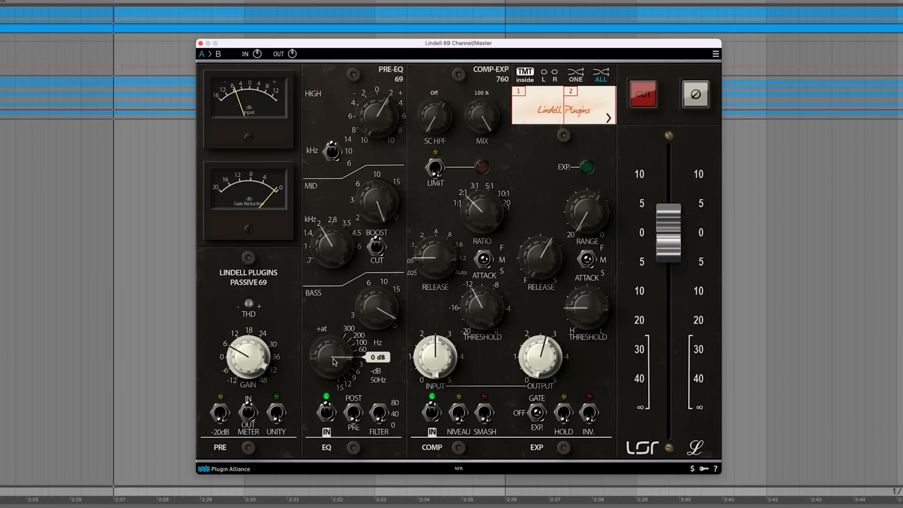
pyautogui.moveTo(334, 362); pyautogui.dragTo(337, 344)
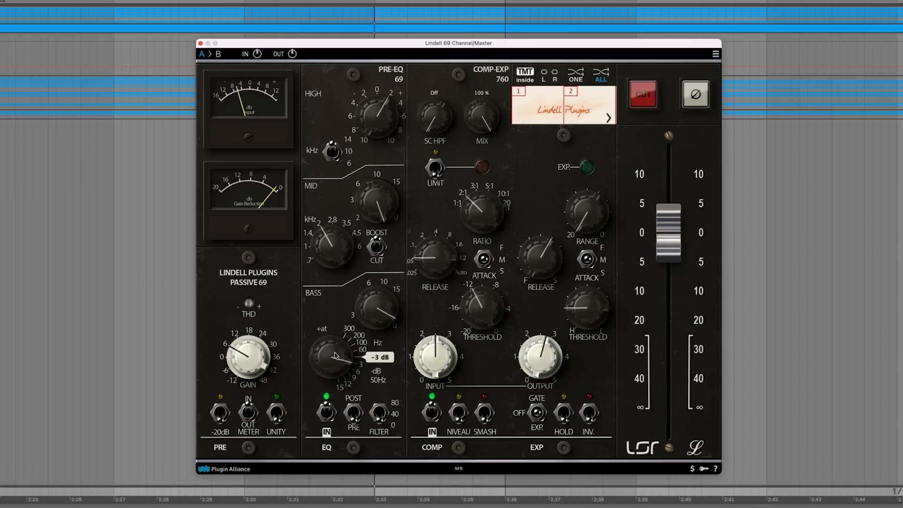
pyautogui.click(328, 414)
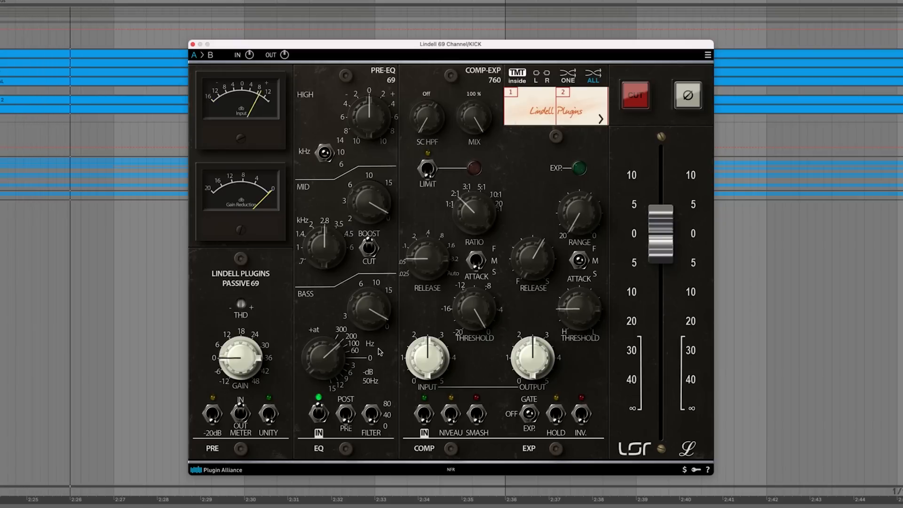
# Add a small bass boost at 100 Hz on the kick, and compare it with the EQ switched off and on
pyautogui.moveTo(378, 324); pyautogui.dragTo(388, 273)
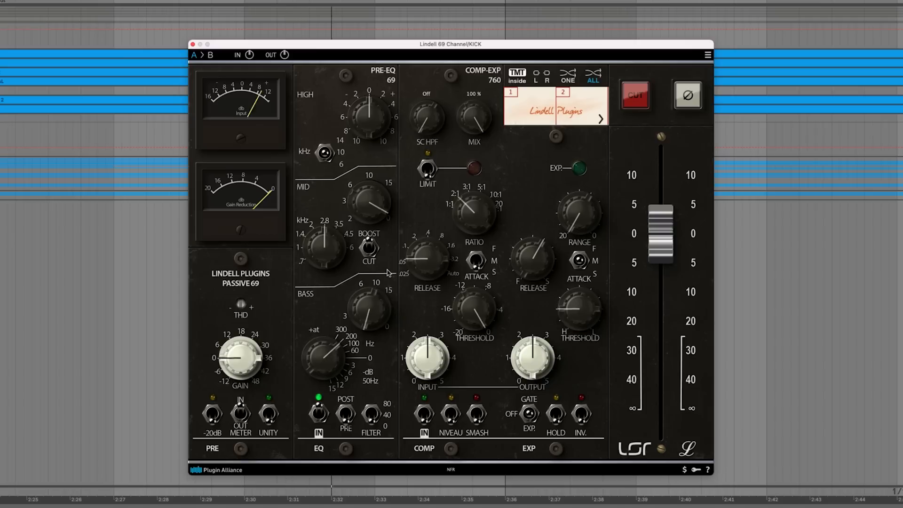
pyautogui.moveTo(331, 356); pyautogui.dragTo(333, 350)
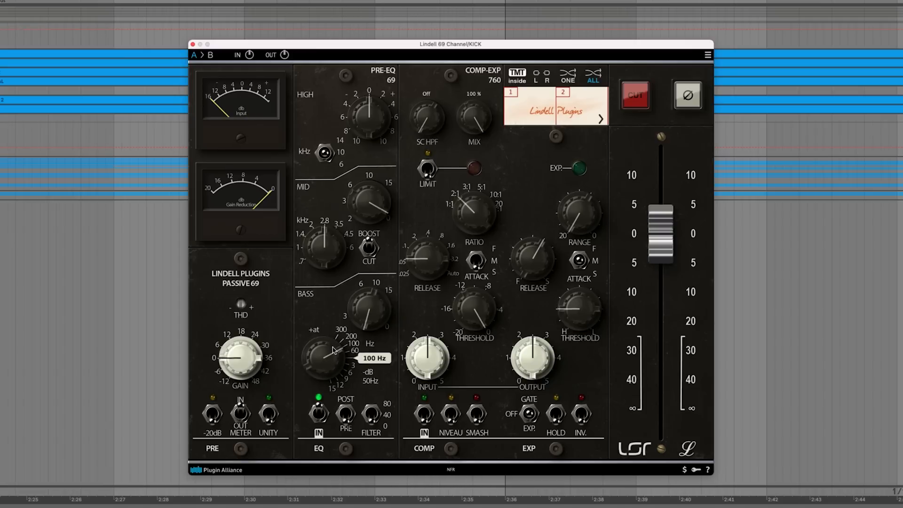
pyautogui.click(319, 413)
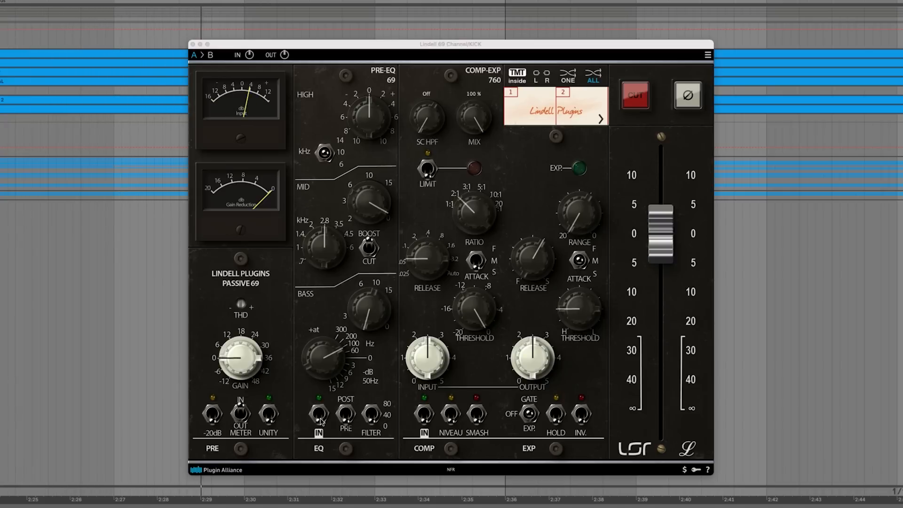
pyautogui.click(320, 416)
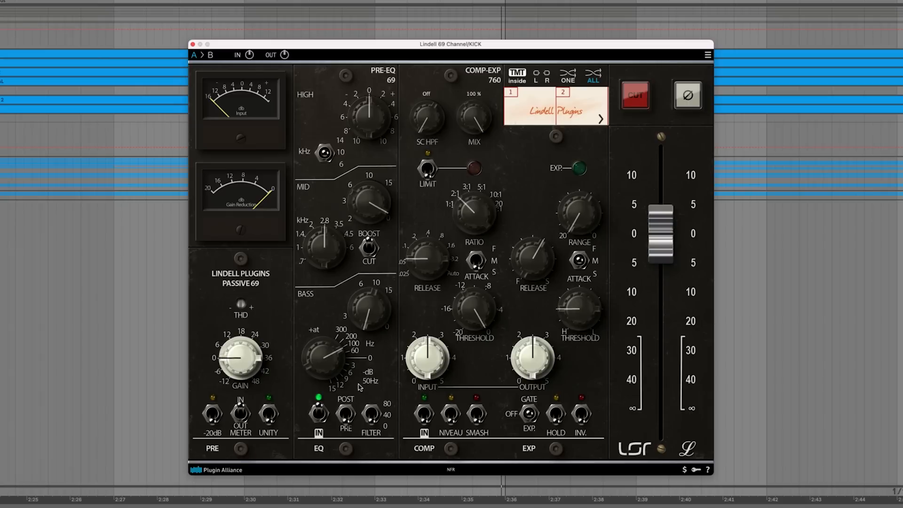
pyautogui.click(319, 413)
pyautogui.click(319, 414)
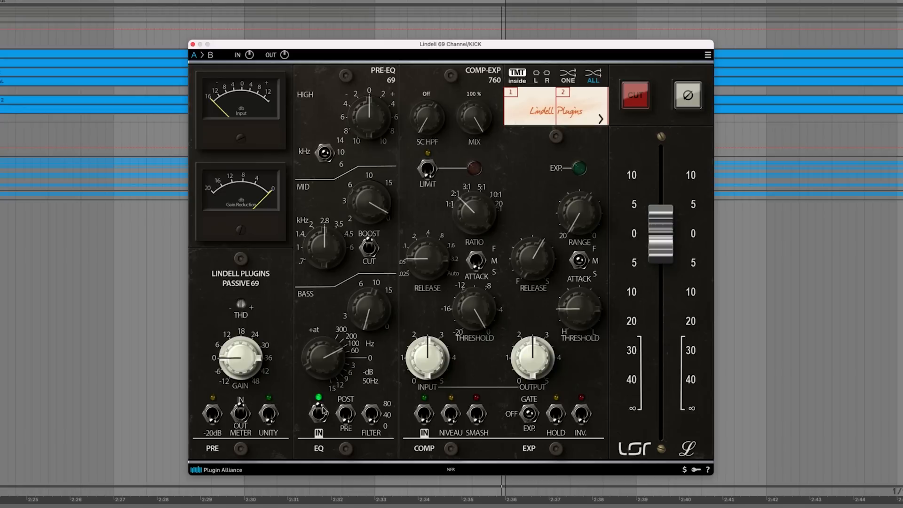
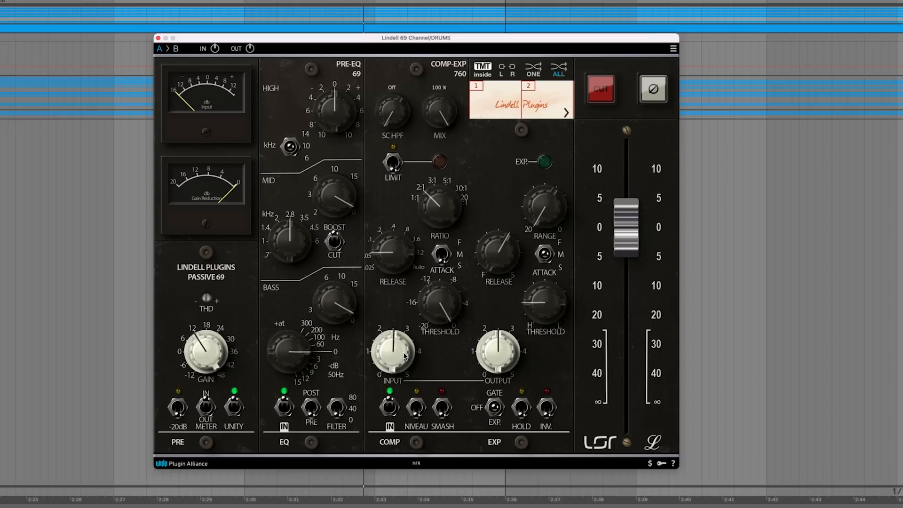
# Lower the drum compressor's threshold to about −18 and raise its input slightly
pyautogui.moveTo(445, 312); pyautogui.dragTo(443, 449)
pyautogui.moveTo(402, 367); pyautogui.dragTo(402, 356)
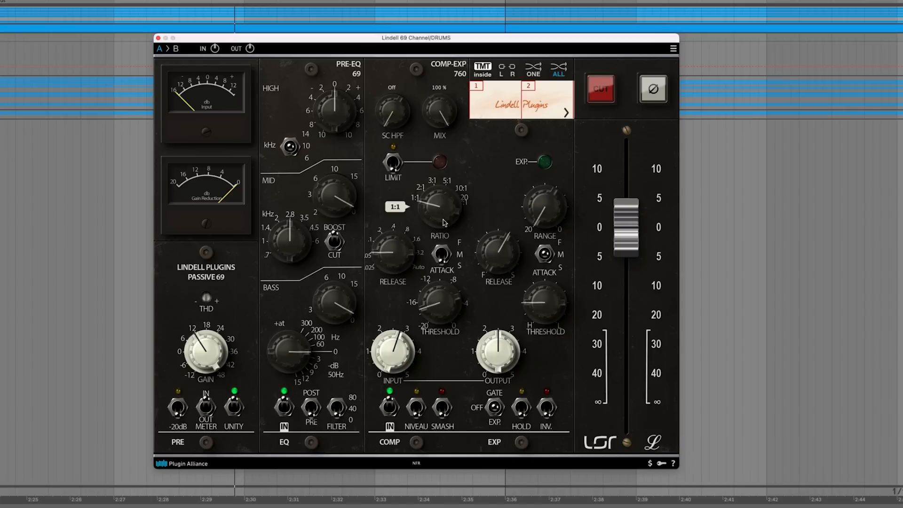
# Sweep the drum compressor's ratio up through 5:1 and higher, and settle it at 2:1
pyautogui.moveTo(443, 216); pyautogui.dragTo(444, 209)
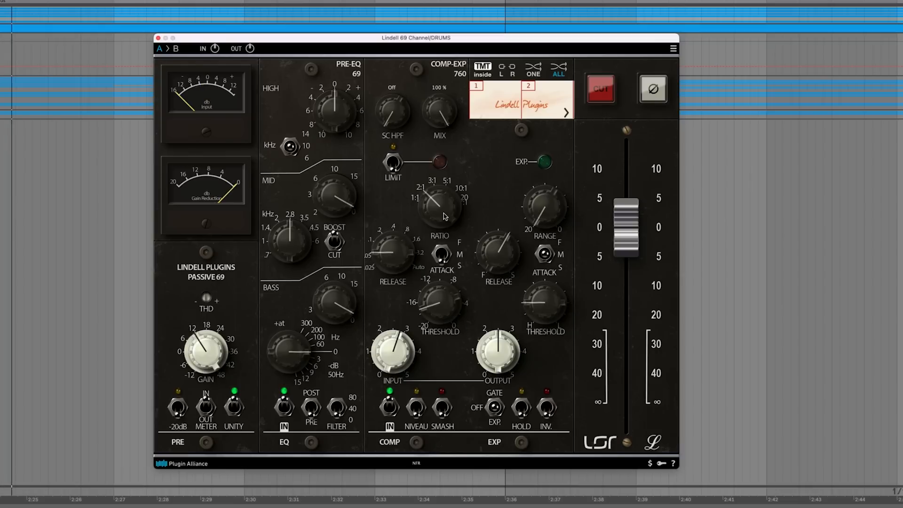
pyautogui.moveTo(445, 214)
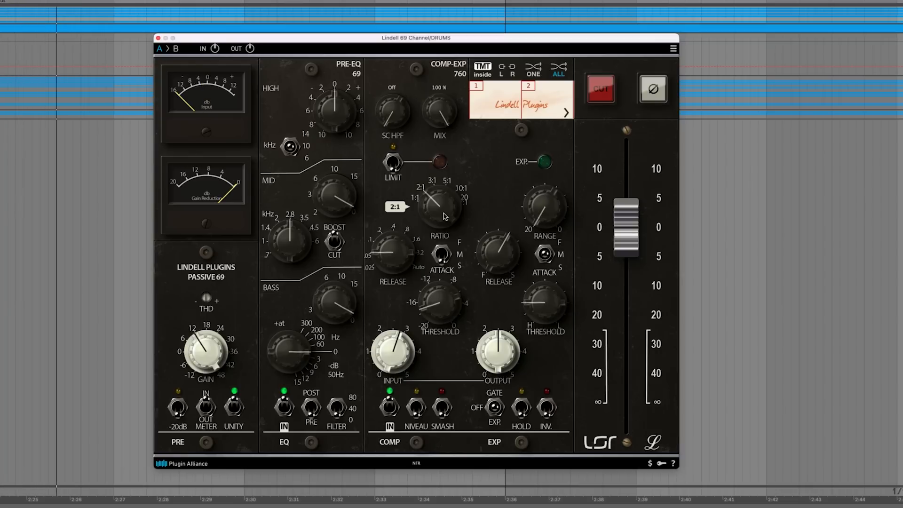
pyautogui.moveTo(445, 214); pyautogui.dragTo(443, 189)
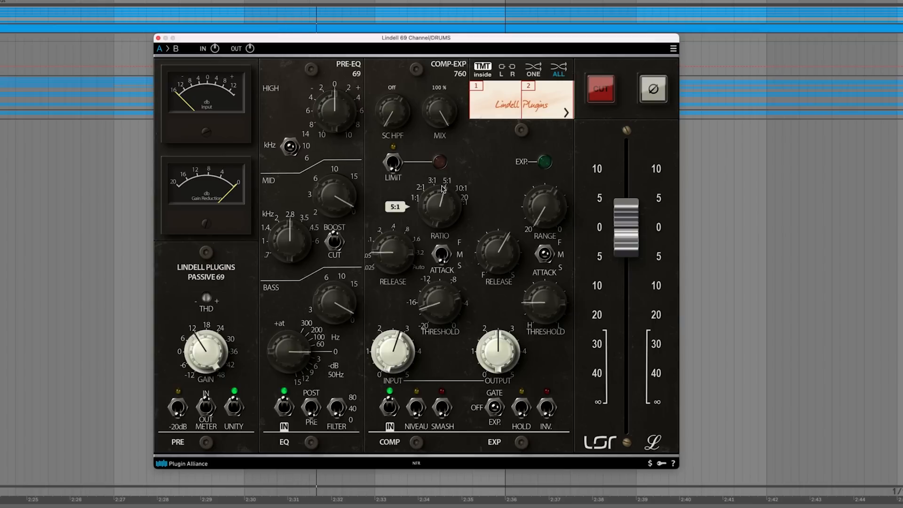
pyautogui.moveTo(443, 180); pyautogui.dragTo(443, 173)
pyautogui.moveTo(443, 172); pyautogui.dragTo(446, 213)
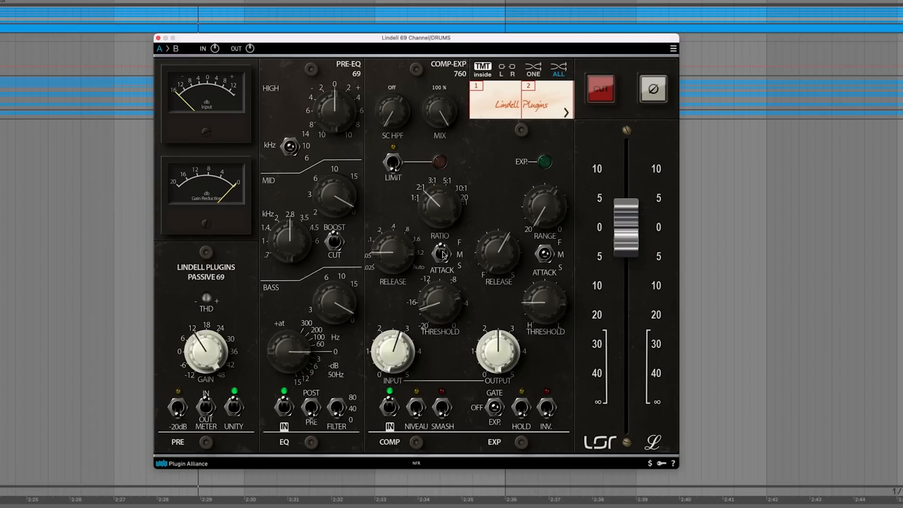
# Try the different attack speeds of the drum compressor
pyautogui.click(442, 254)
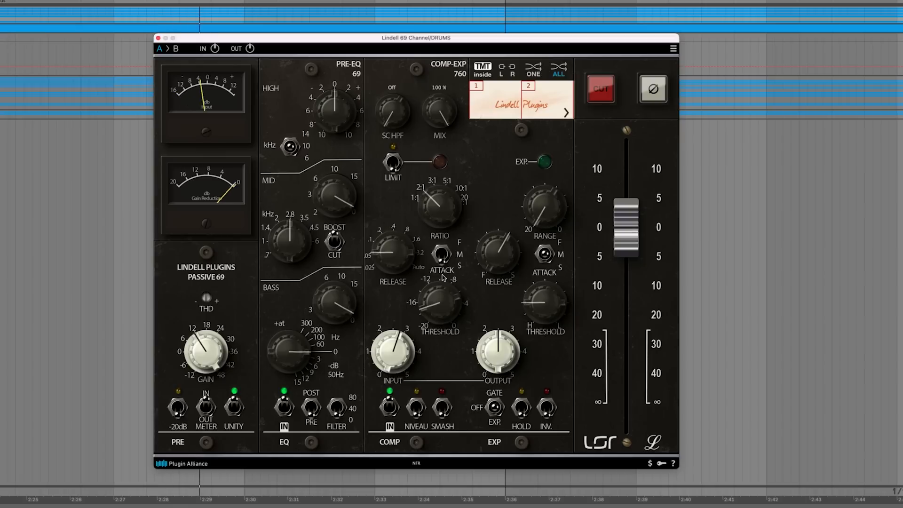
pyautogui.moveTo(442, 257); pyautogui.dragTo(445, 228)
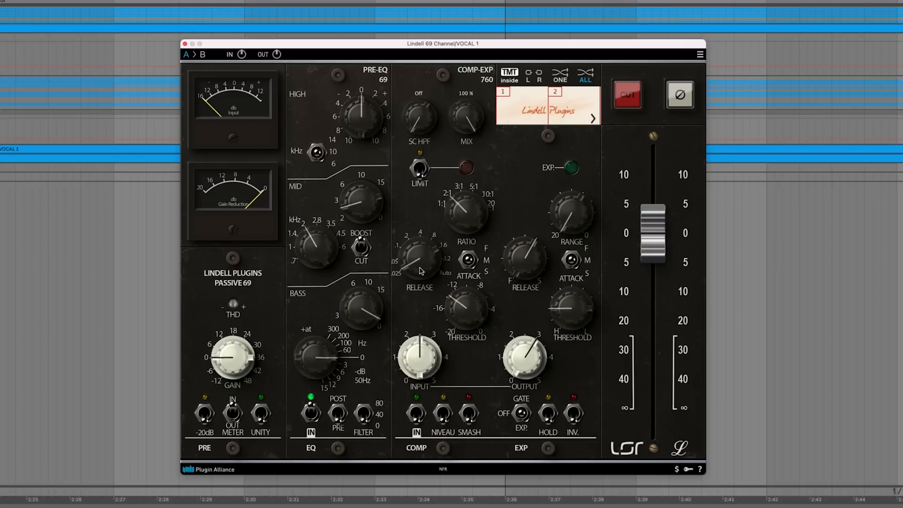
# Sweep the vocal compressor's release up to 1.6 s and back down, and settle it at about 100 ms
pyautogui.moveTo(421, 271); pyautogui.dragTo(428, 178)
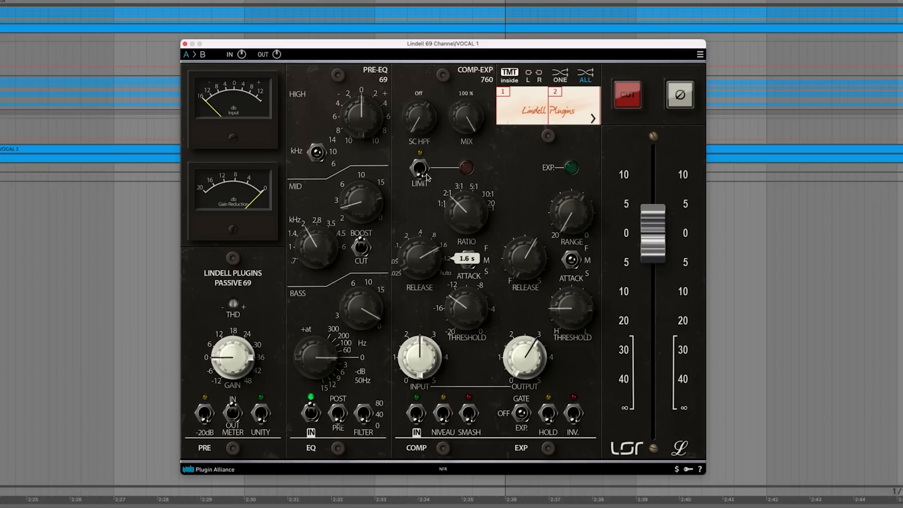
pyautogui.moveTo(428, 178); pyautogui.dragTo(427, 279)
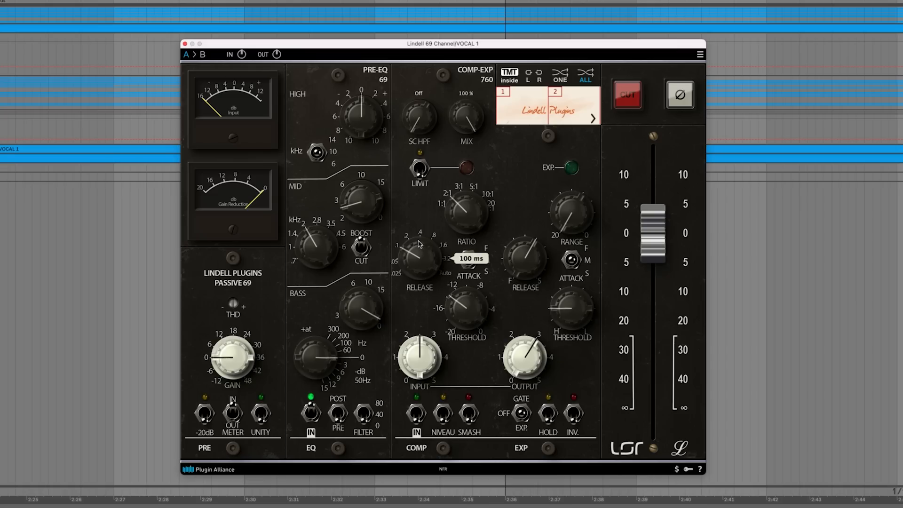
pyautogui.moveTo(420, 244)
pyautogui.mouseDown()
pyautogui.moveTo(415, 258)
pyautogui.moveTo(416, 245)
pyautogui.mouseUp()
# Play the vocal and toggle its compressor in and out to compare the sound
pyautogui.press('space')
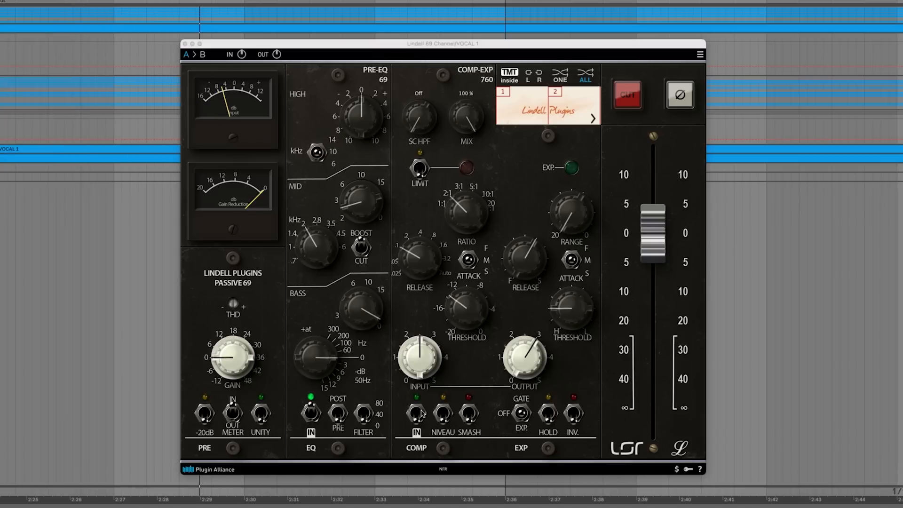
pyautogui.click(422, 414)
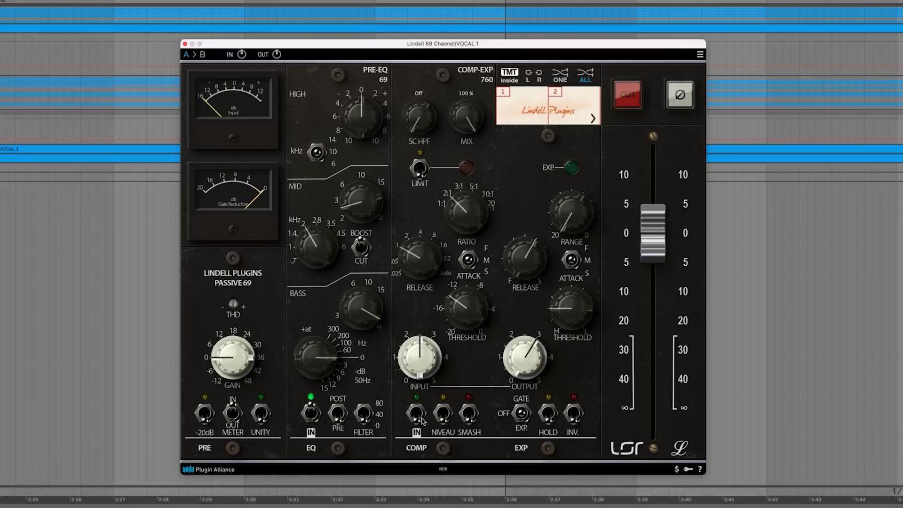
pyautogui.press('space')
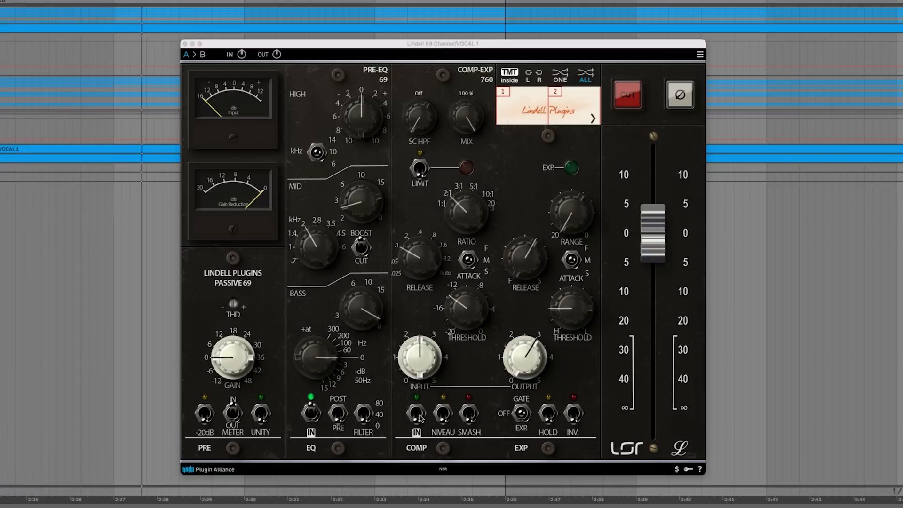
pyautogui.click(418, 415)
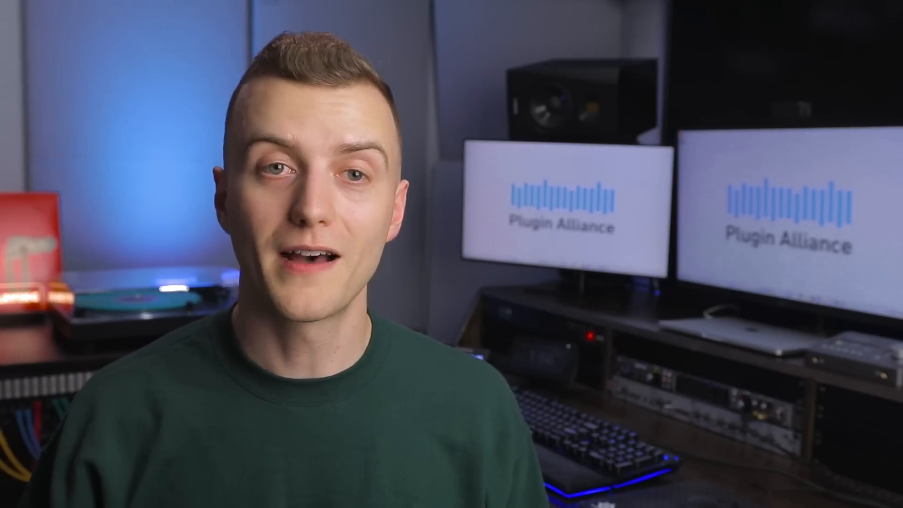
# Sweep the drum compressor's sidechain high-pass filter up to 400 Hz and down to about 21 Hz, and settle it at about 101 Hz
pyautogui.moveTo(403, 127); pyautogui.dragTo(403, 82)
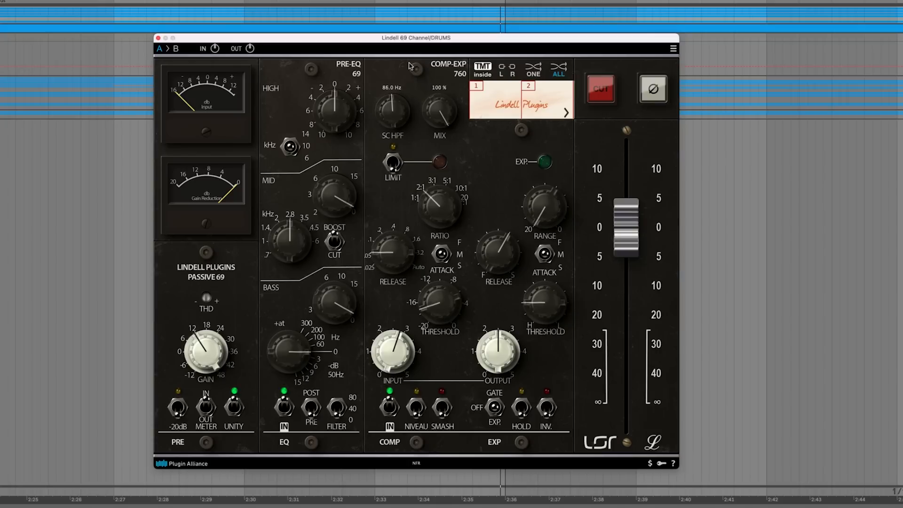
pyautogui.moveTo(403, 141); pyautogui.dragTo(390, 84)
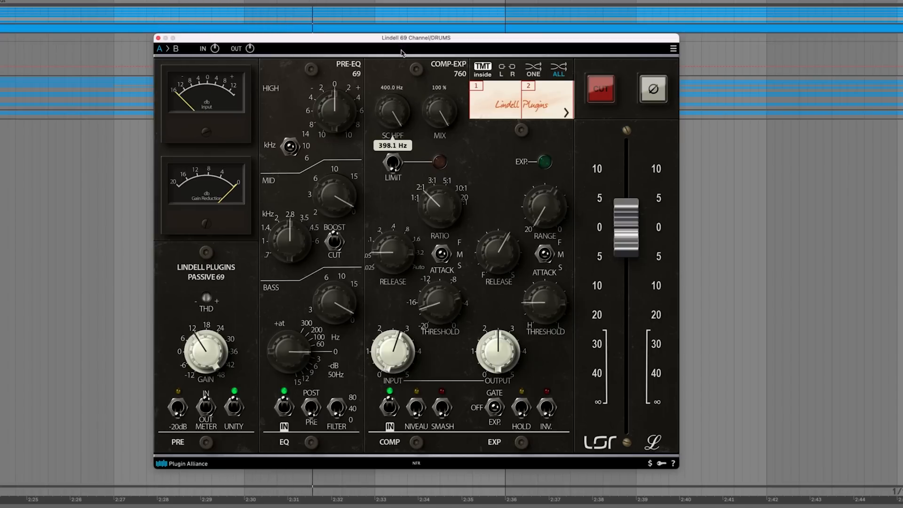
pyautogui.moveTo(403, 64); pyautogui.dragTo(404, 76)
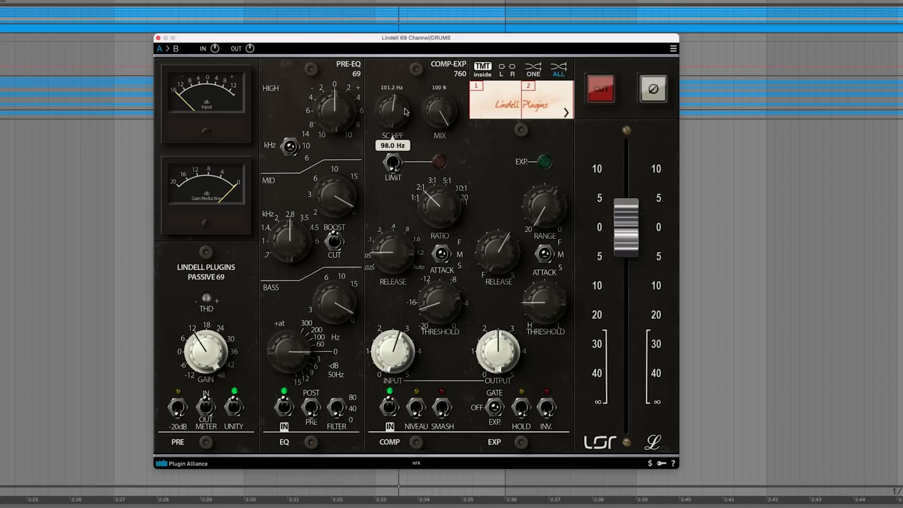
pyautogui.moveTo(401, 158); pyautogui.dragTo(411, 161)
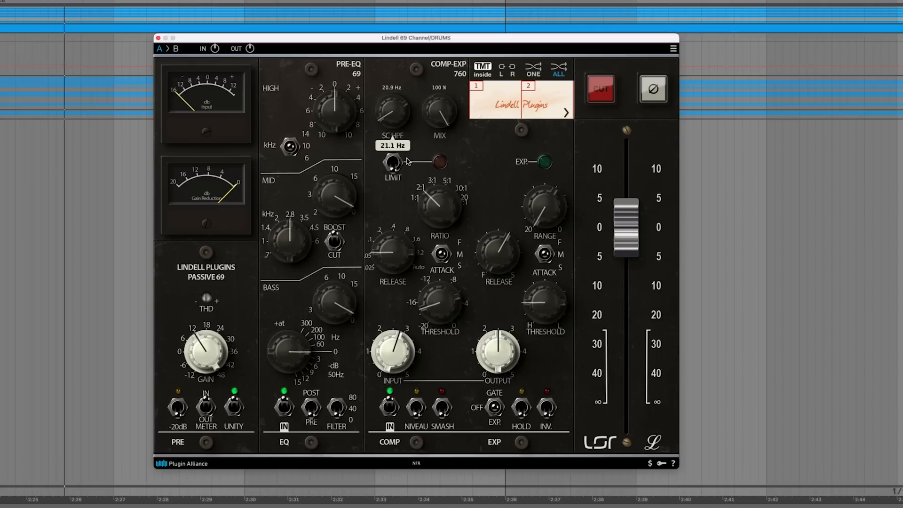
pyautogui.moveTo(408, 161); pyautogui.dragTo(403, 115)
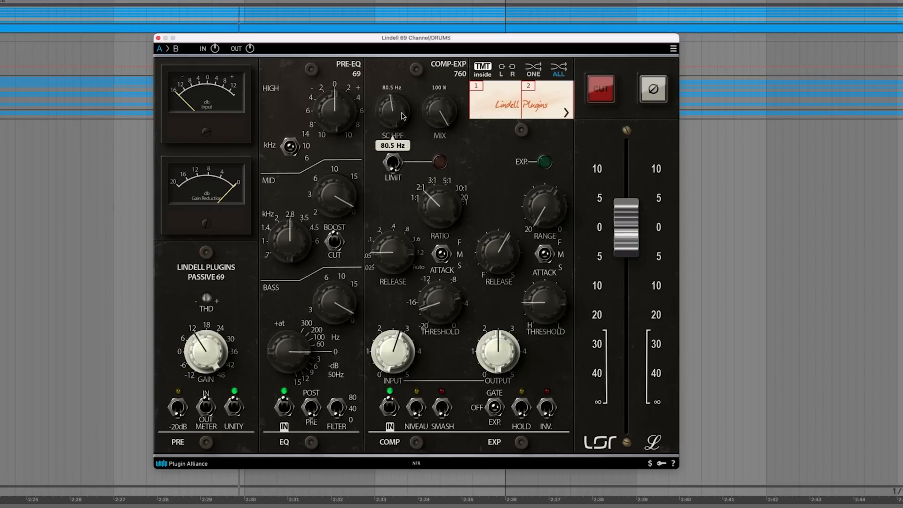
pyautogui.moveTo(403, 116); pyautogui.dragTo(402, 109)
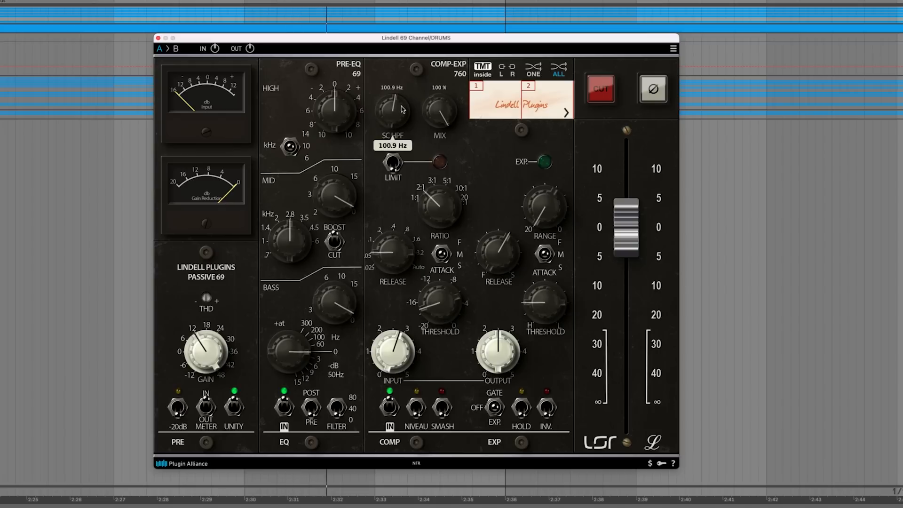
# Lower the drum compressor's threshold slightly, and compare the sidechain high-pass filter switched off and set to about 101 Hz
pyautogui.moveTo(439, 299); pyautogui.dragTo(442, 308)
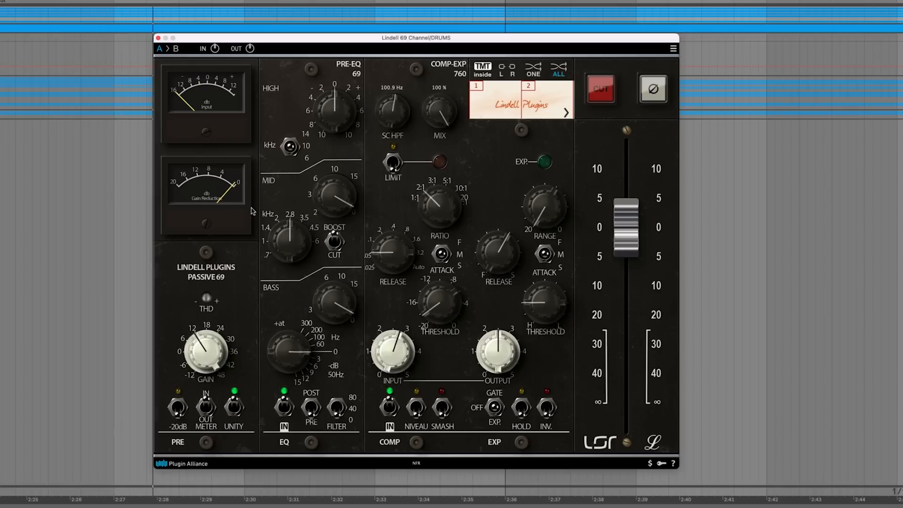
pyautogui.moveTo(392, 111); pyautogui.dragTo(400, 199)
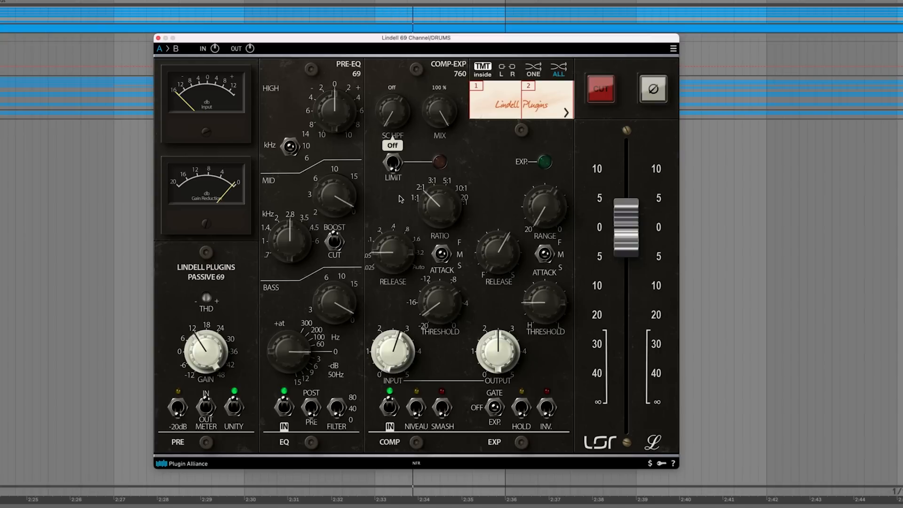
pyautogui.moveTo(400, 199); pyautogui.dragTo(408, 124)
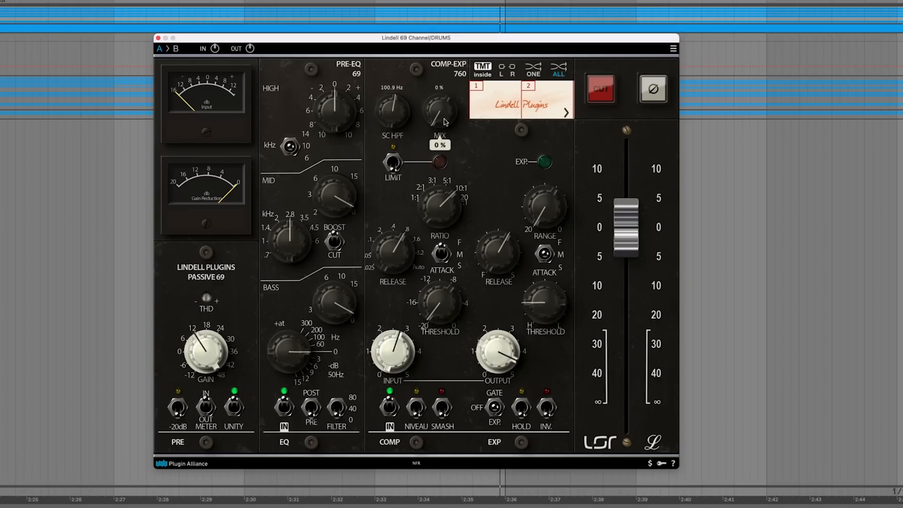
# Sweep the drum compressor's mix from 0% up to 100%, and bring it back down to around one third
pyautogui.moveTo(442, 118)
pyautogui.mouseDown()
pyautogui.moveTo(443, 75)
pyautogui.moveTo(447, 123)
pyautogui.mouseUp()
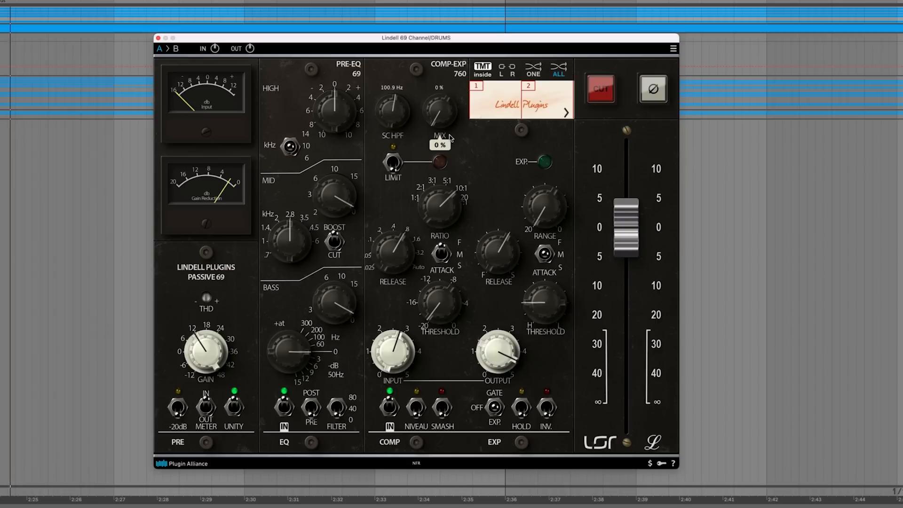
pyautogui.moveTo(450, 137); pyautogui.dragTo(451, 5)
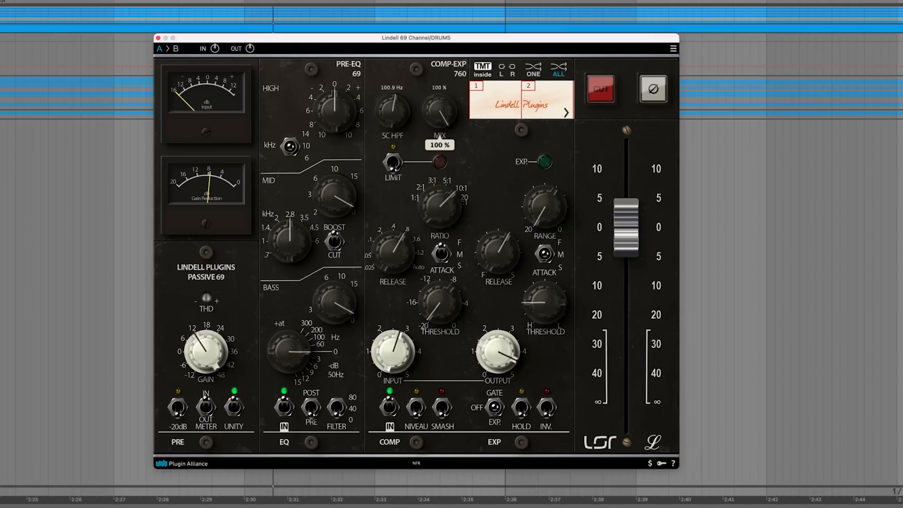
pyautogui.moveTo(451, 4); pyautogui.dragTo(451, 76)
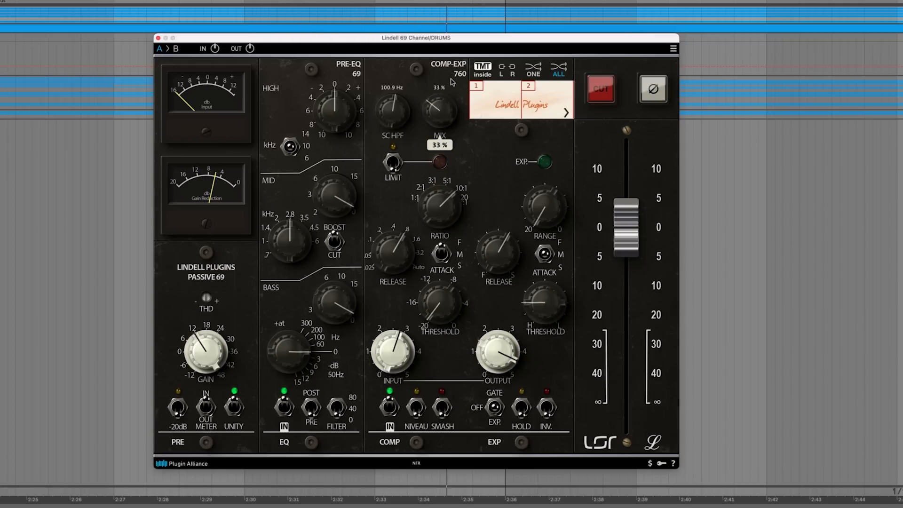
pyautogui.moveTo(451, 83); pyautogui.dragTo(451, 74)
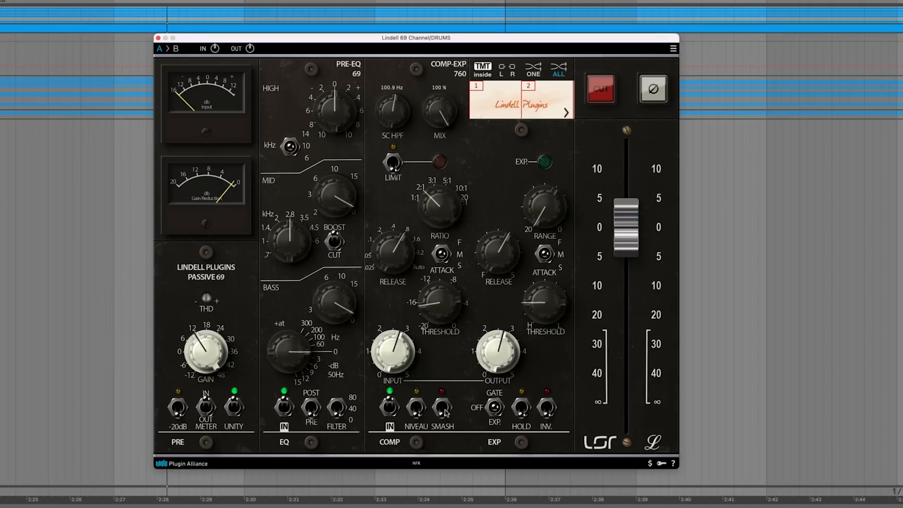
# Turn on the drum compressor's Smash mode and lower the compressor's mix
pyautogui.click(445, 408)
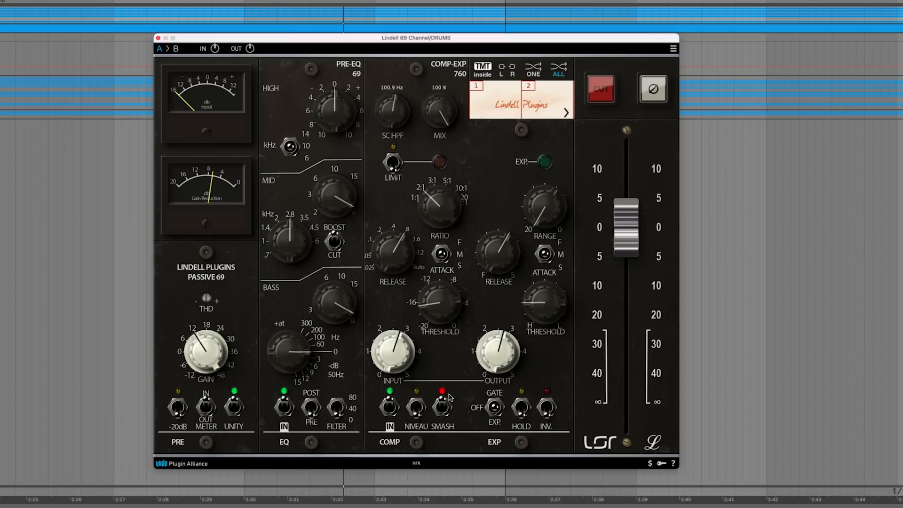
pyautogui.moveTo(441, 123); pyautogui.dragTo(451, 158)
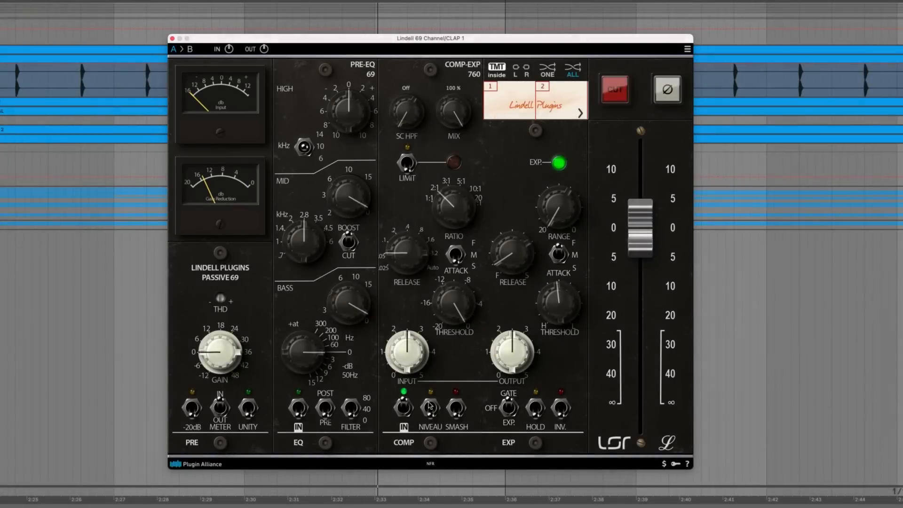
# Compare the clap with its compressor-expander section bypassed and engaged, and adjust the expander's threshold slightly from −16 dB
pyautogui.click(405, 409)
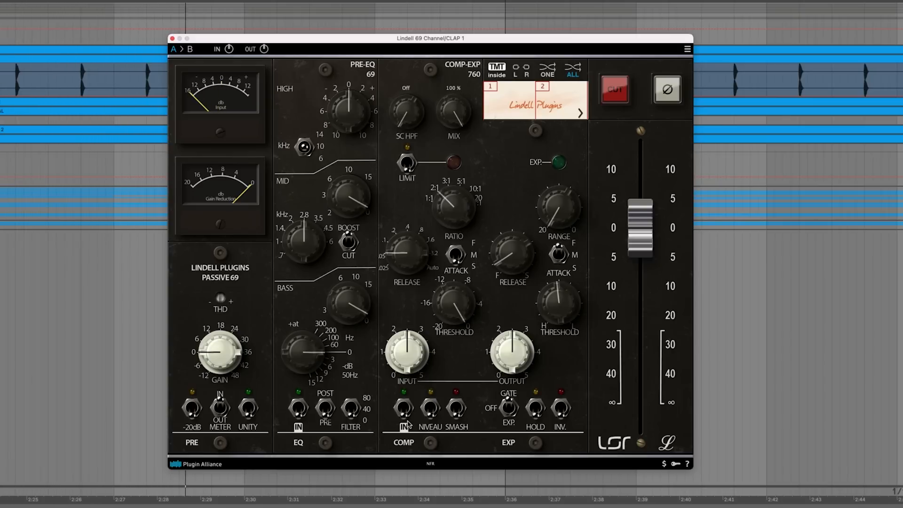
pyautogui.click(403, 412)
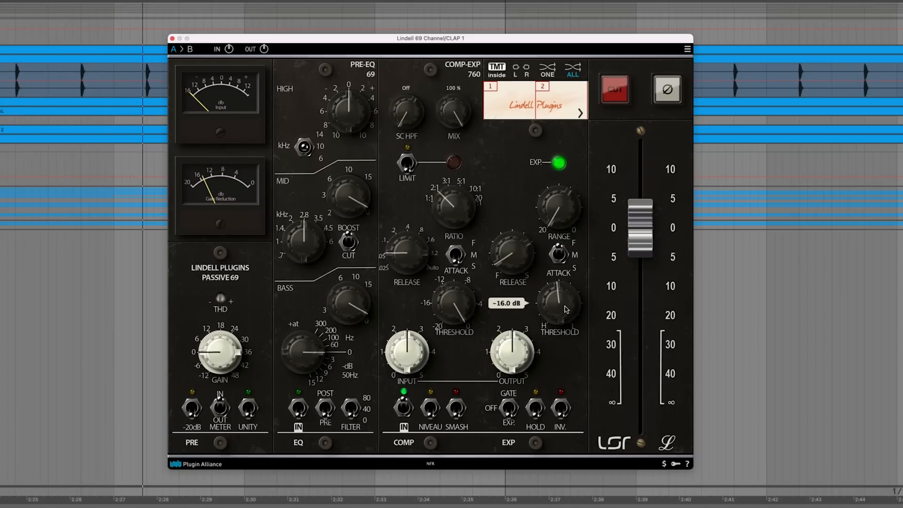
pyautogui.moveTo(565, 309); pyautogui.dragTo(582, 296)
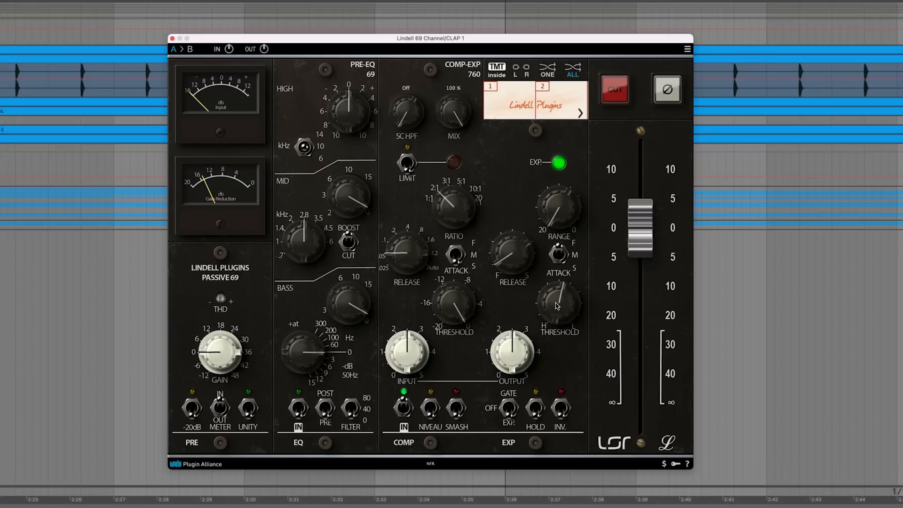
# Sweep the clap expander's range to about −0.27 dB and back to 20, and its release up to 1.559 s and down to about 0.027 s
pyautogui.moveTo(562, 215)
pyautogui.moveTo(562, 214); pyautogui.dragTo(586, 66)
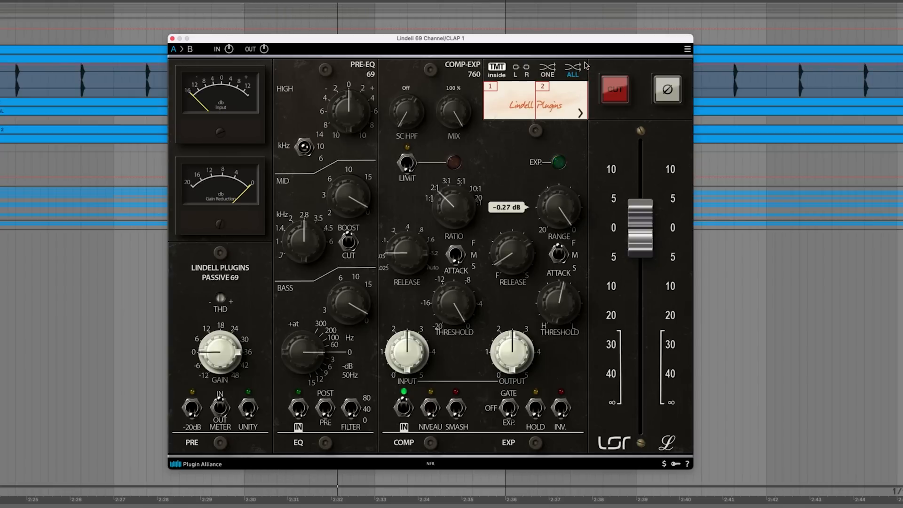
pyautogui.moveTo(586, 58); pyautogui.dragTo(575, 222)
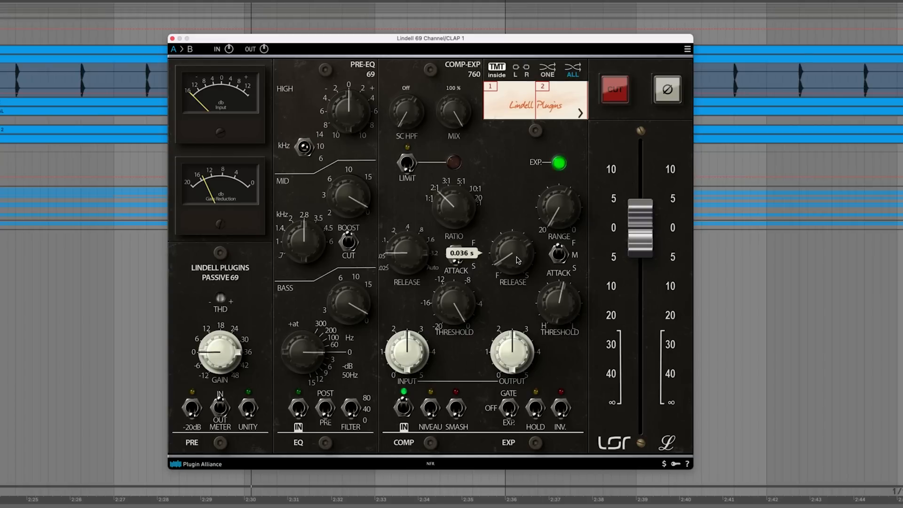
pyautogui.moveTo(518, 260); pyautogui.dragTo(530, 129)
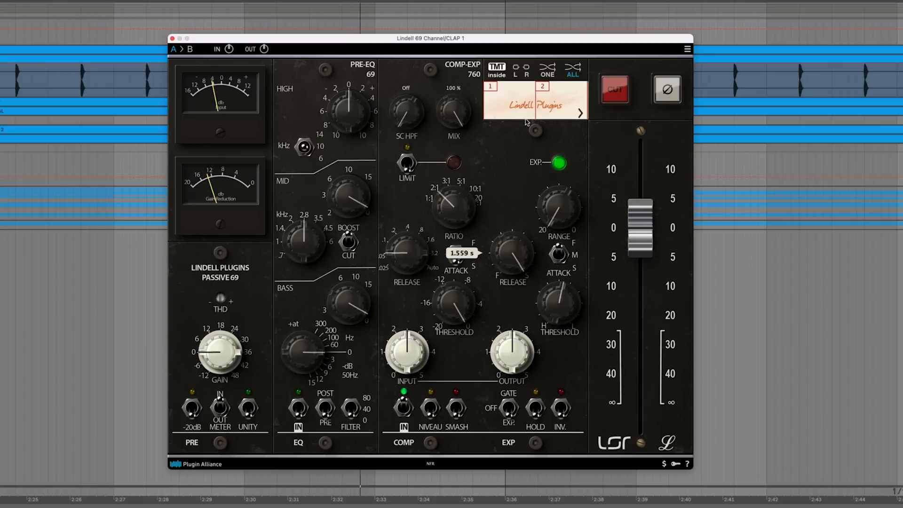
pyautogui.moveTo(526, 129); pyautogui.dragTo(534, 272)
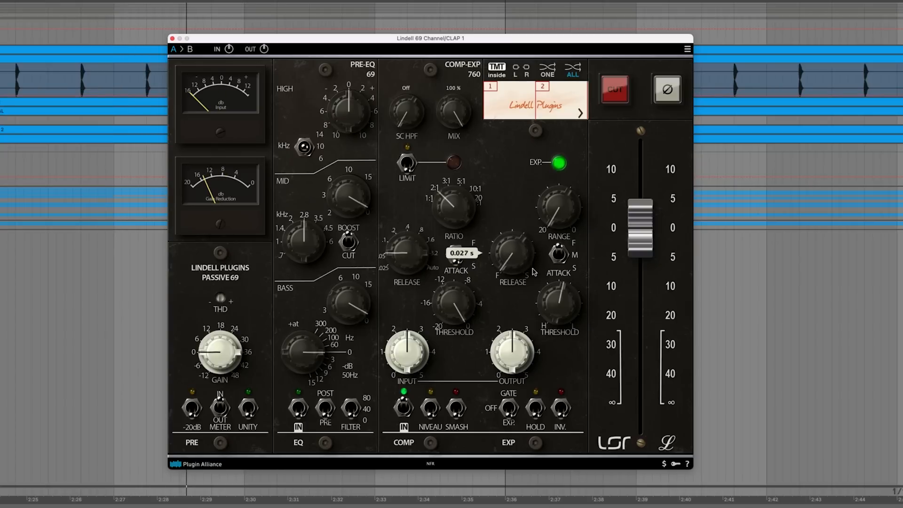
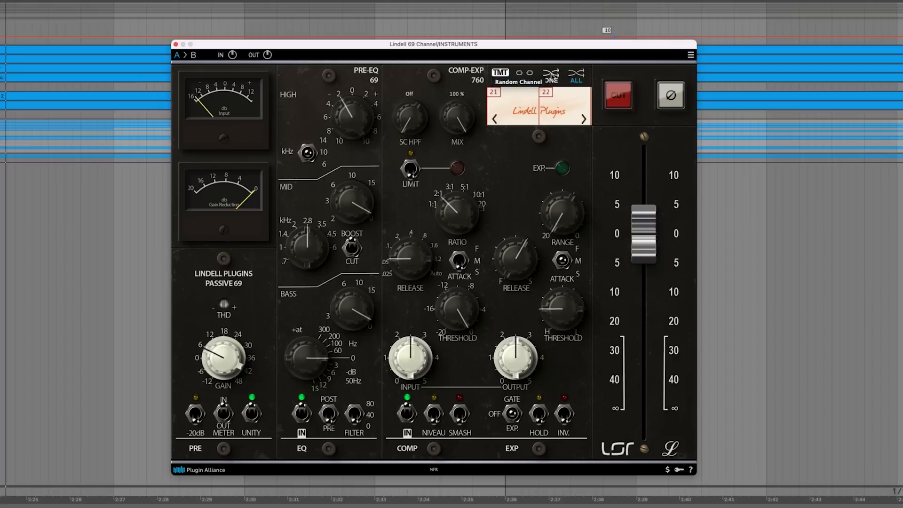
# Randomize the TMT channel of the instruments track twice
pyautogui.click(551, 77)
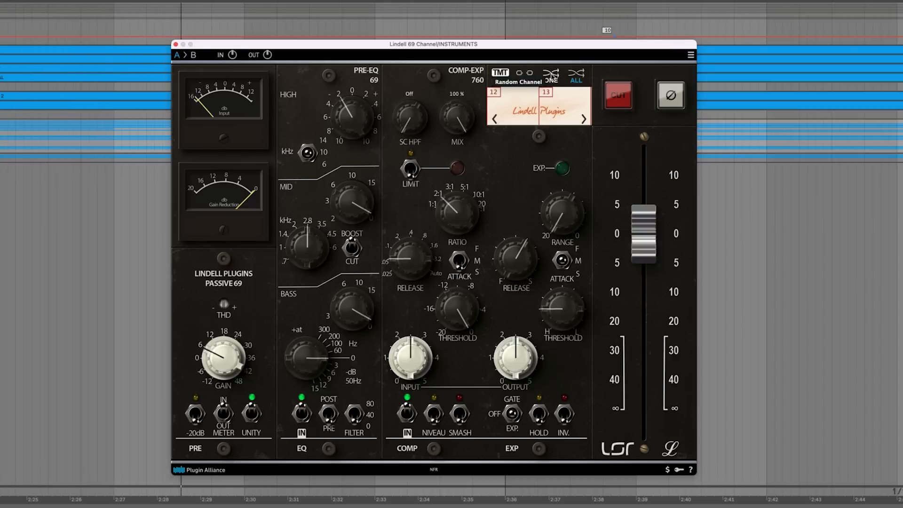
pyautogui.click(551, 77)
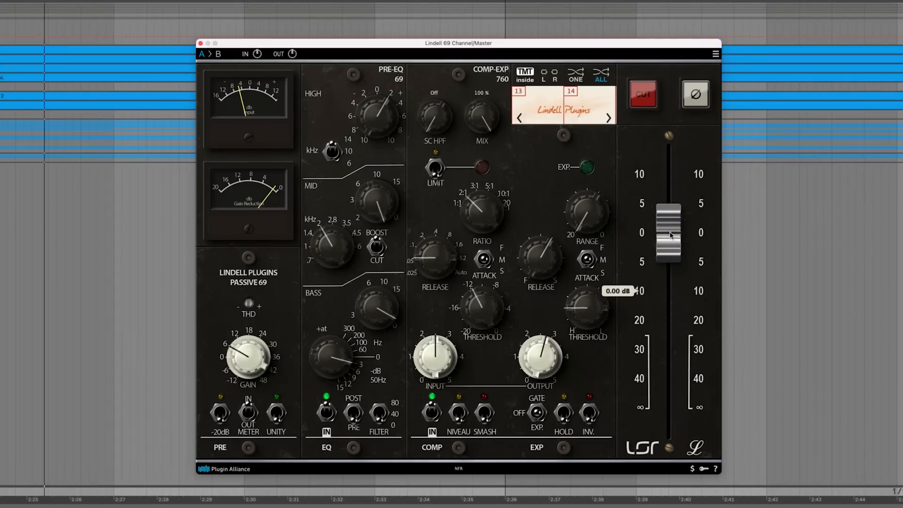
# Raise the master's output fader to 2.77 dB and return it to 0 dB
pyautogui.moveTo(670, 235)
pyautogui.mouseDown()
pyautogui.moveTo(671, 282)
pyautogui.moveTo(669, 219)
pyautogui.mouseUp()
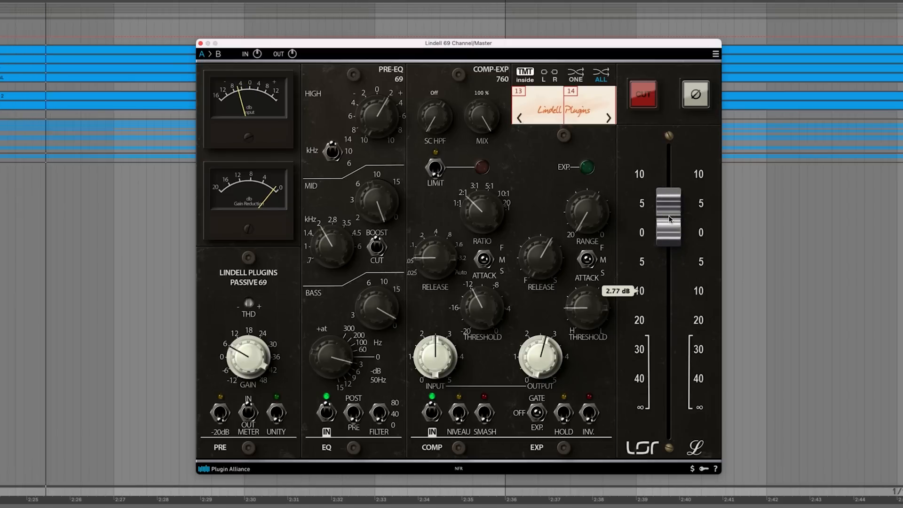
pyautogui.moveTo(669, 219); pyautogui.dragTo(670, 234)
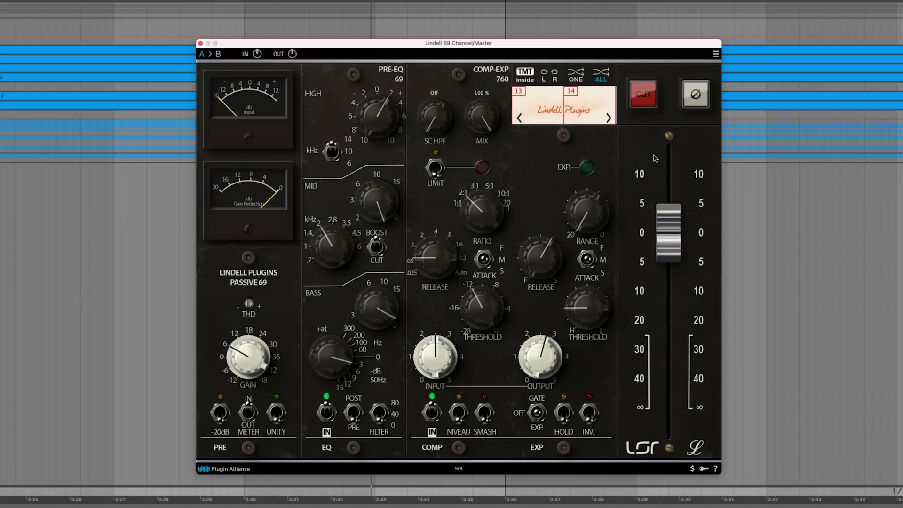
# Mute the master with the channel's CUT switch and unmute it again, twice
pyautogui.click(648, 105)
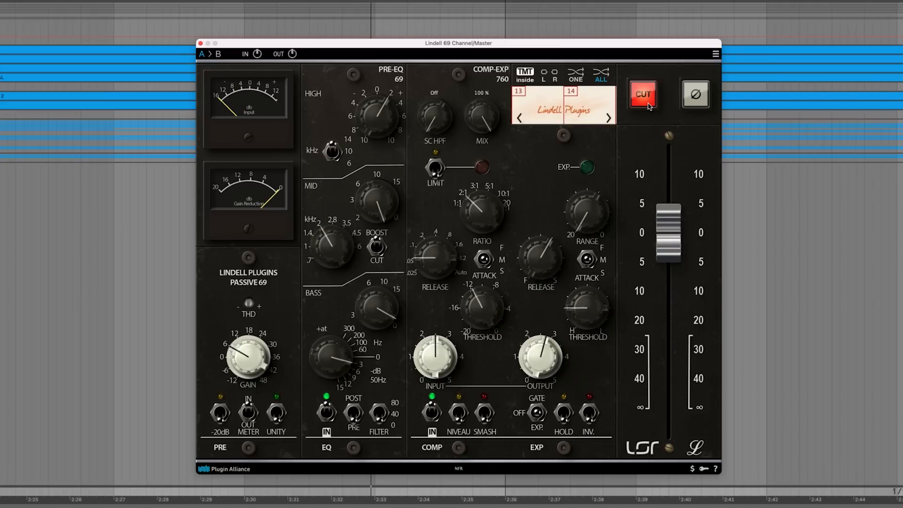
pyautogui.click(648, 105)
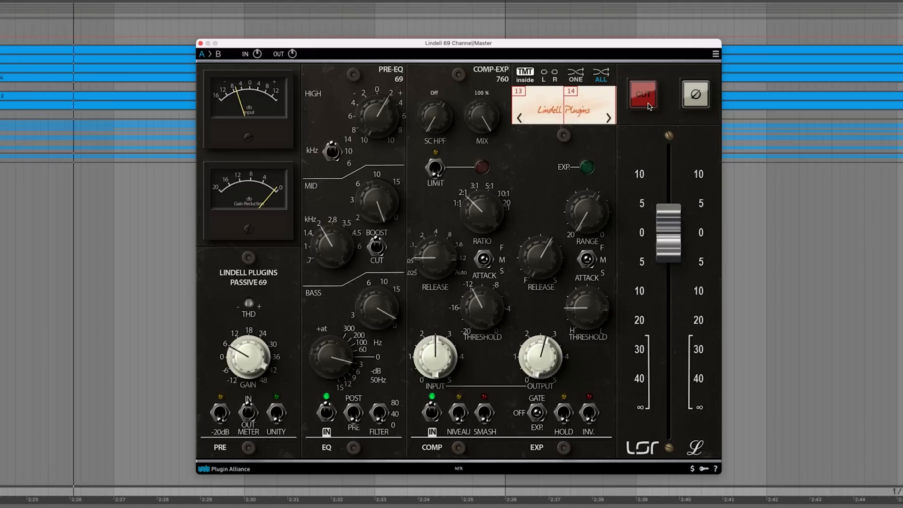
pyautogui.click(648, 104)
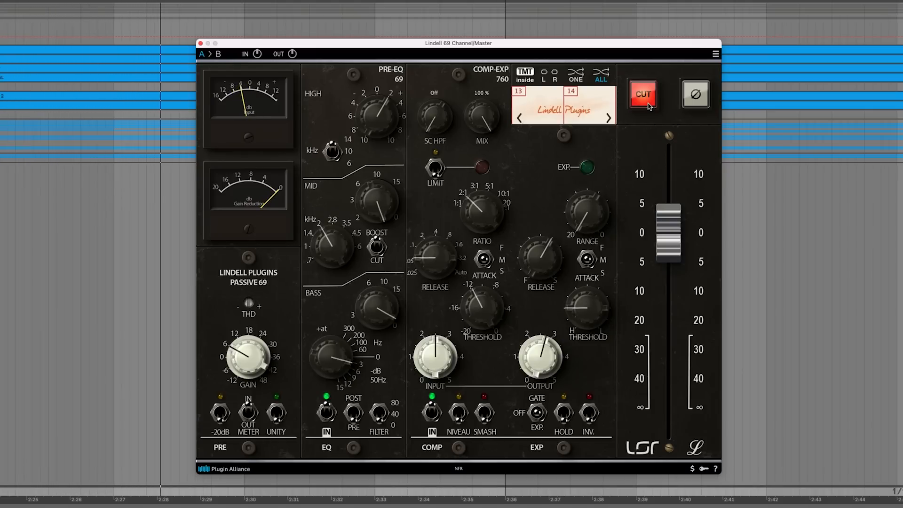
pyautogui.click(648, 104)
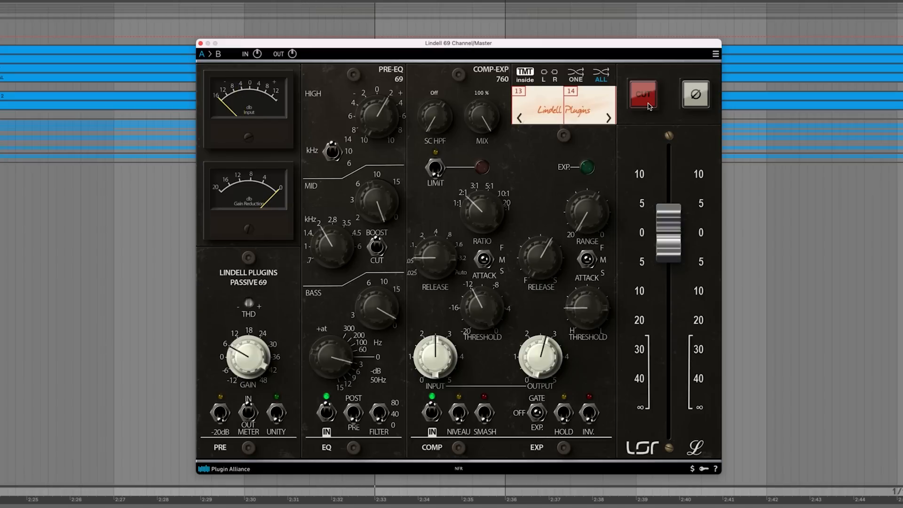
# Invert the master channel's polarity and restore it to normal
pyautogui.click(699, 101)
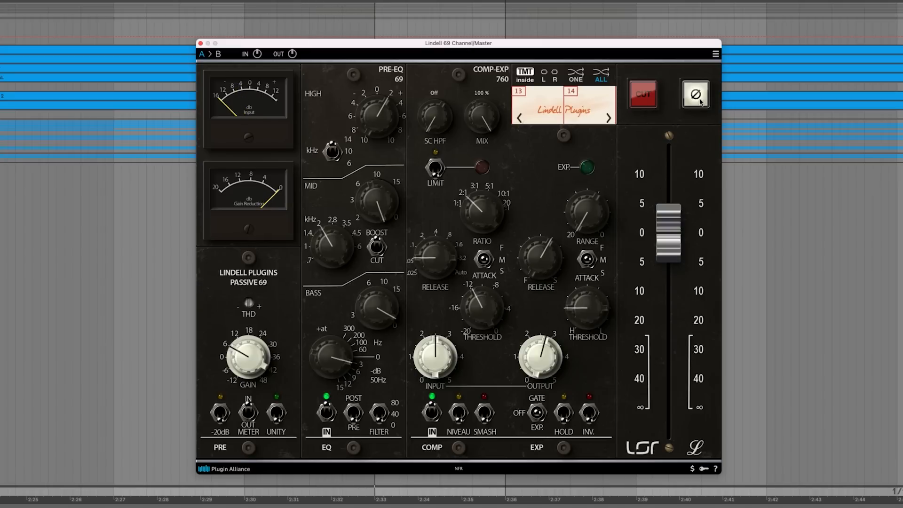
pyautogui.click(700, 101)
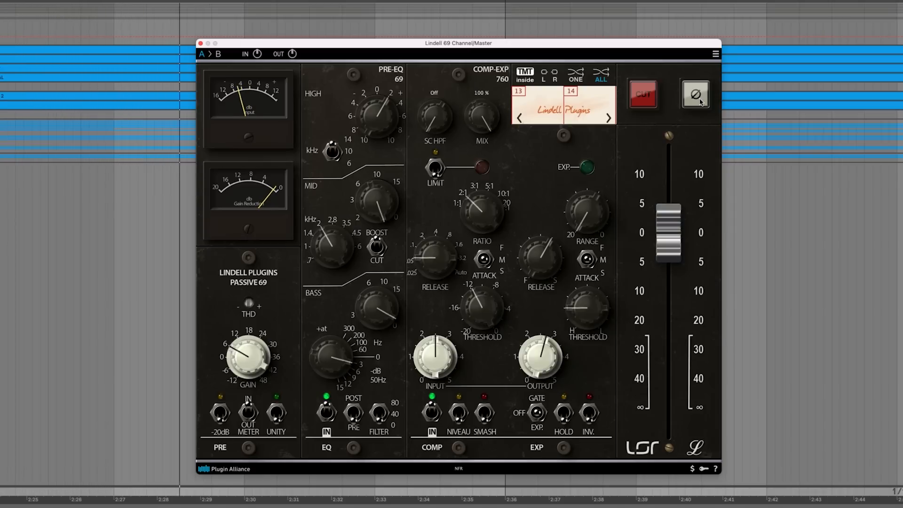
pyautogui.click(700, 101)
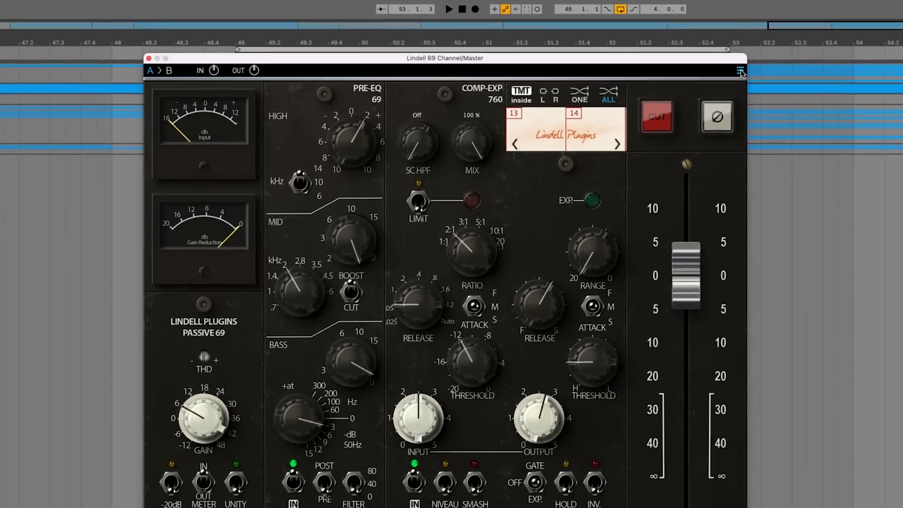
# Set the plugin's UI zoom to 150 %
pyautogui.click(709, 62)
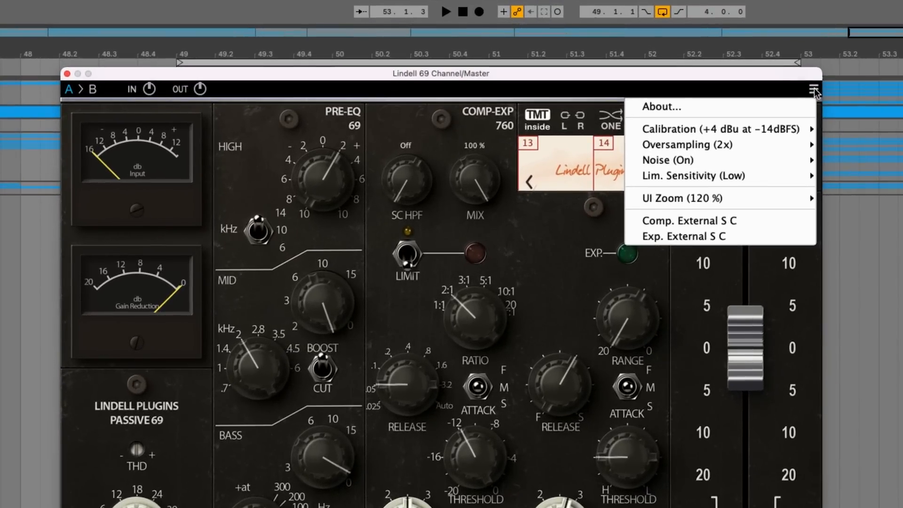
pyautogui.moveTo(766, 135)
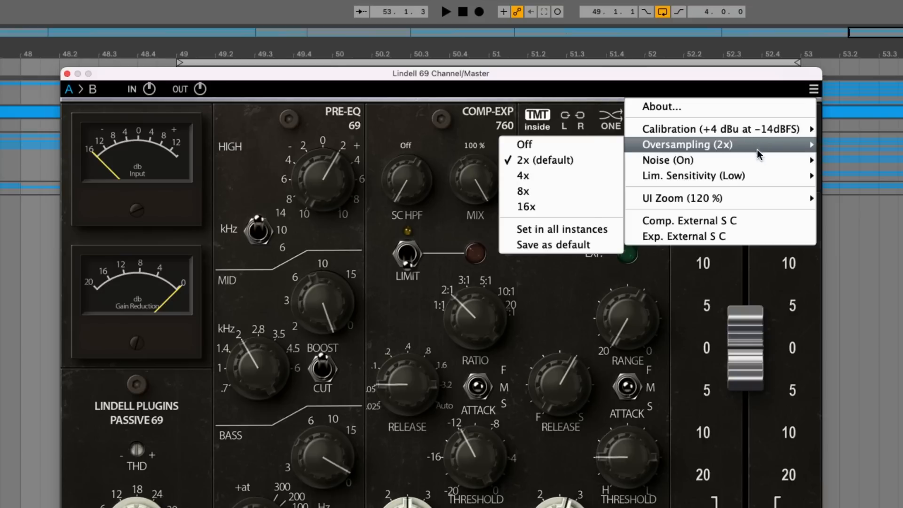
pyautogui.moveTo(755, 161)
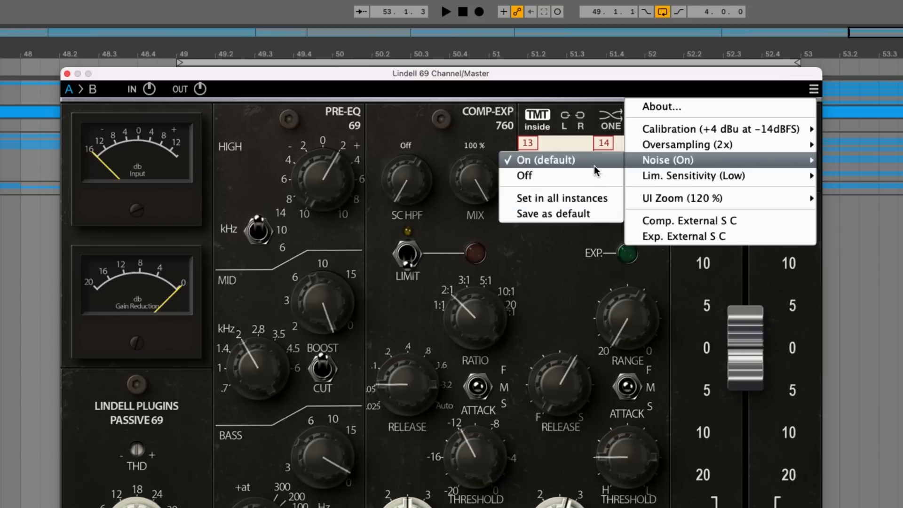
pyautogui.moveTo(678, 177)
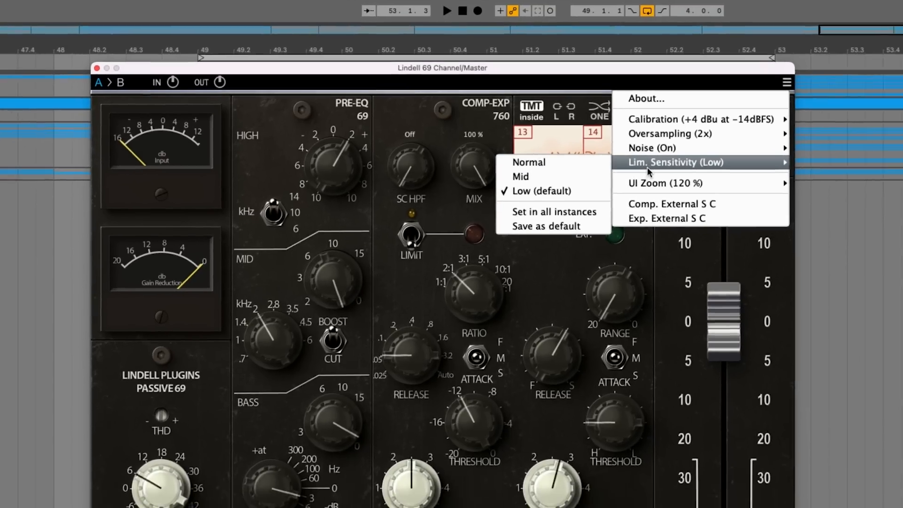
pyautogui.moveTo(666, 198)
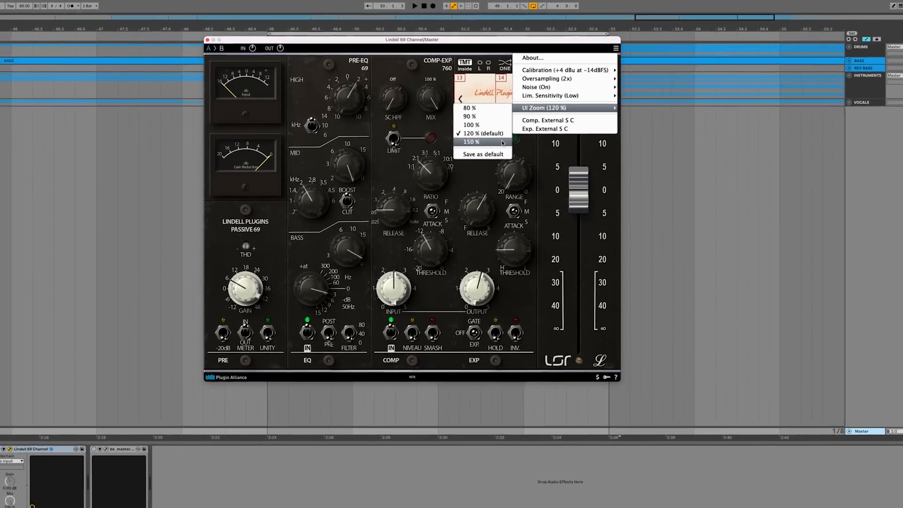
pyautogui.click(502, 143)
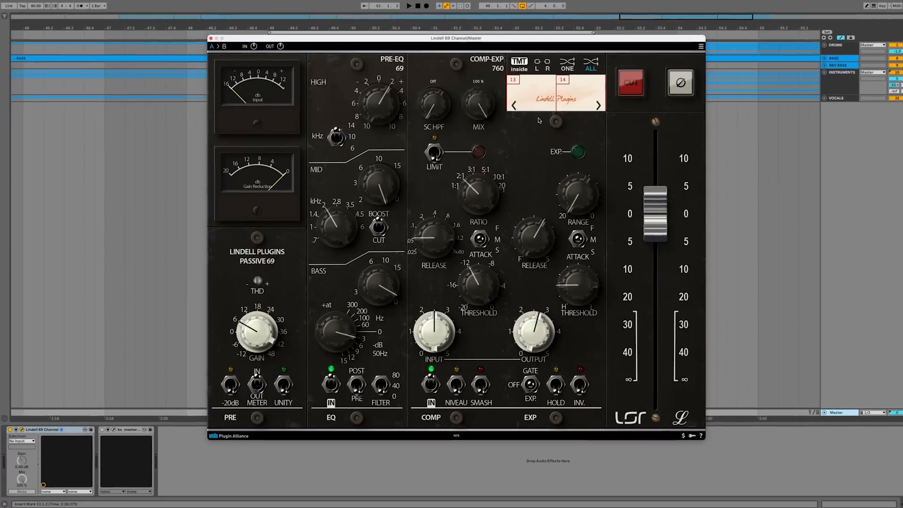
# Enable the compressor's external sidechain and choose KICK as the plugin's sidechain input source
pyautogui.click(721, 48)
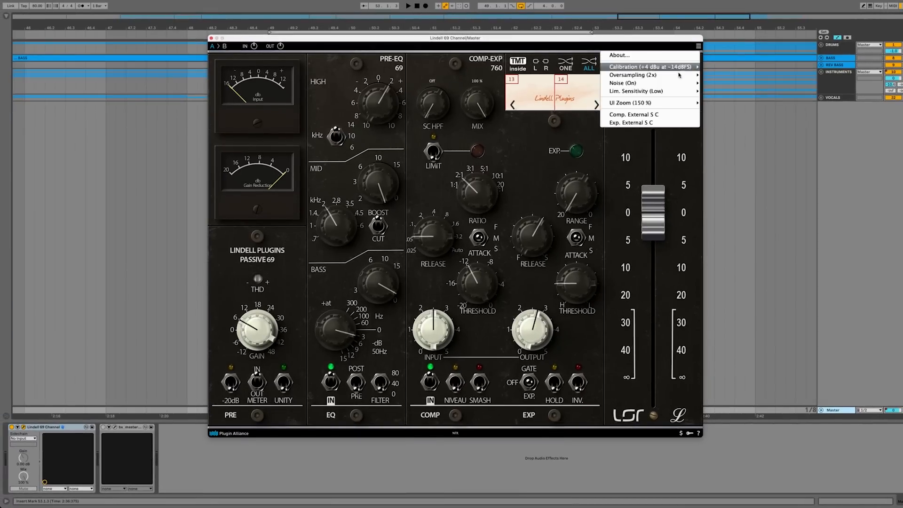
pyautogui.click(666, 115)
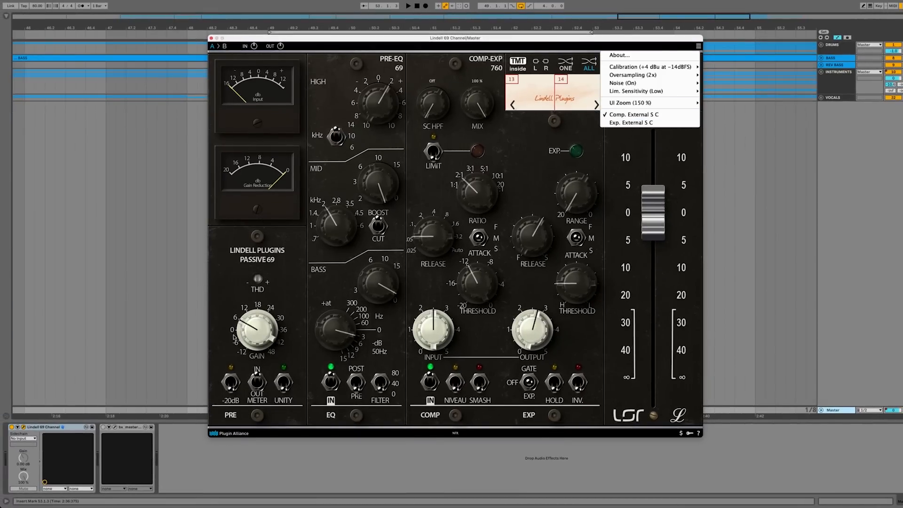
pyautogui.click(21, 438)
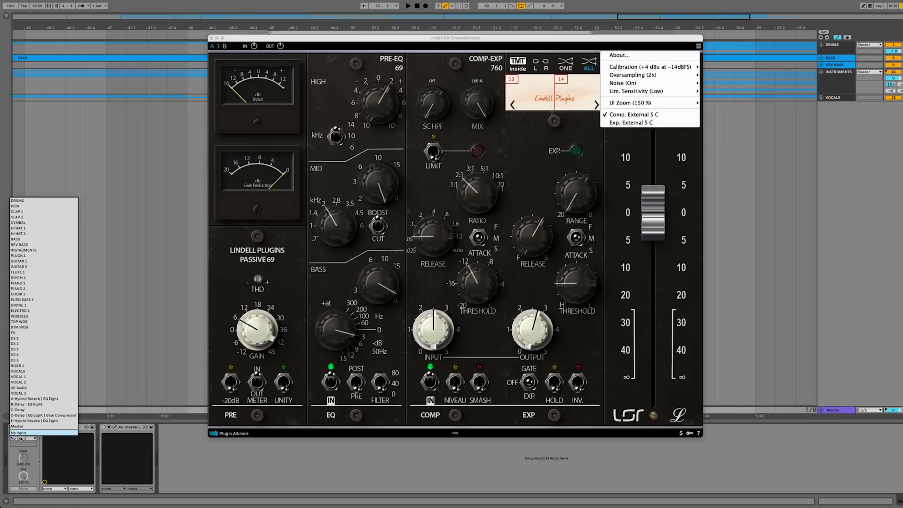
pyautogui.click(29, 206)
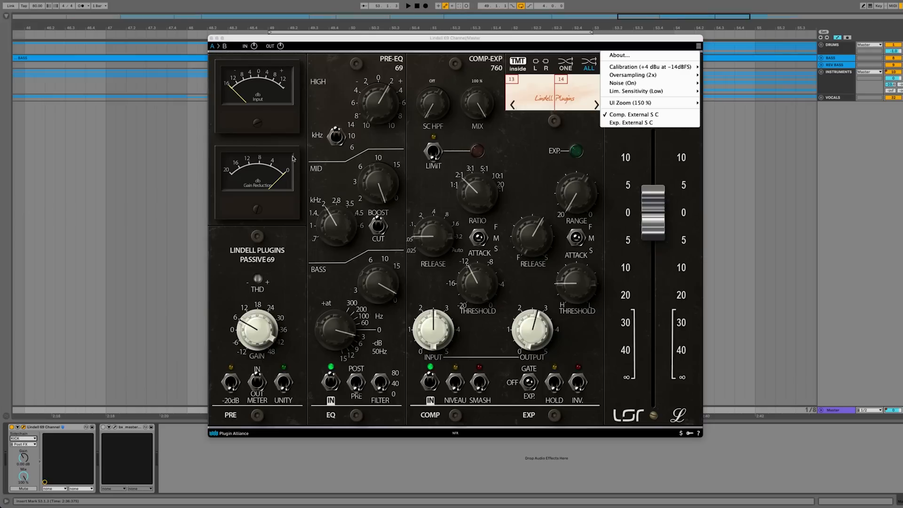